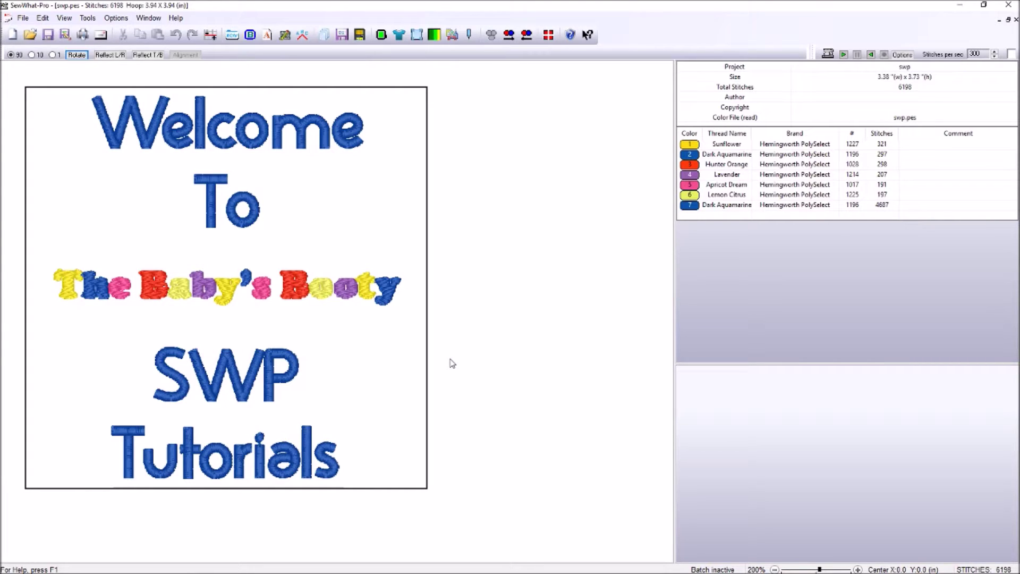
# Minimize the Welcome To SWP Tutorials window to reveal the 394SMa.pes design.
pyautogui.click(1000, 20)
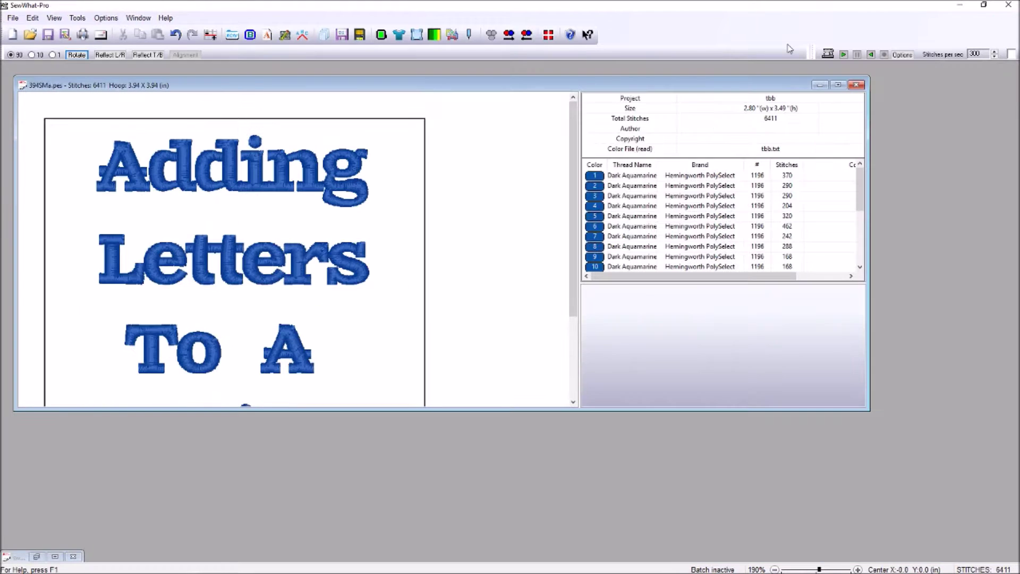
# Maximize the 394SMa.pes design window and box-select its lettering.
pyautogui.click(839, 85)
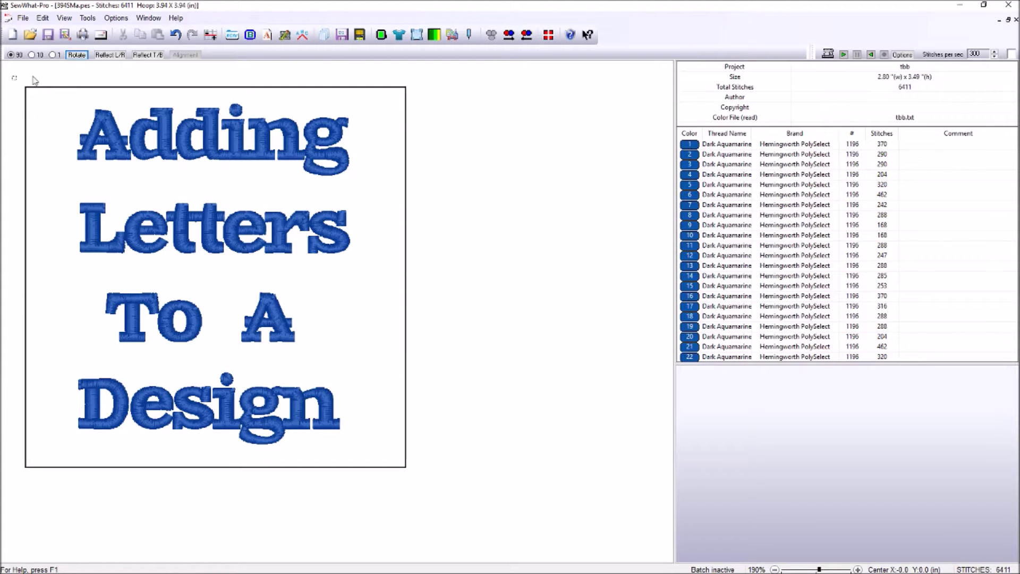
pyautogui.moveTo(35, 80); pyautogui.dragTo(467, 525)
# Box-select all the 'Adding Letters To A Design' lettering and delete it, leaving 0 stitches.
pyautogui.click(488, 456)
pyautogui.moveTo(13, 73); pyautogui.dragTo(433, 501)
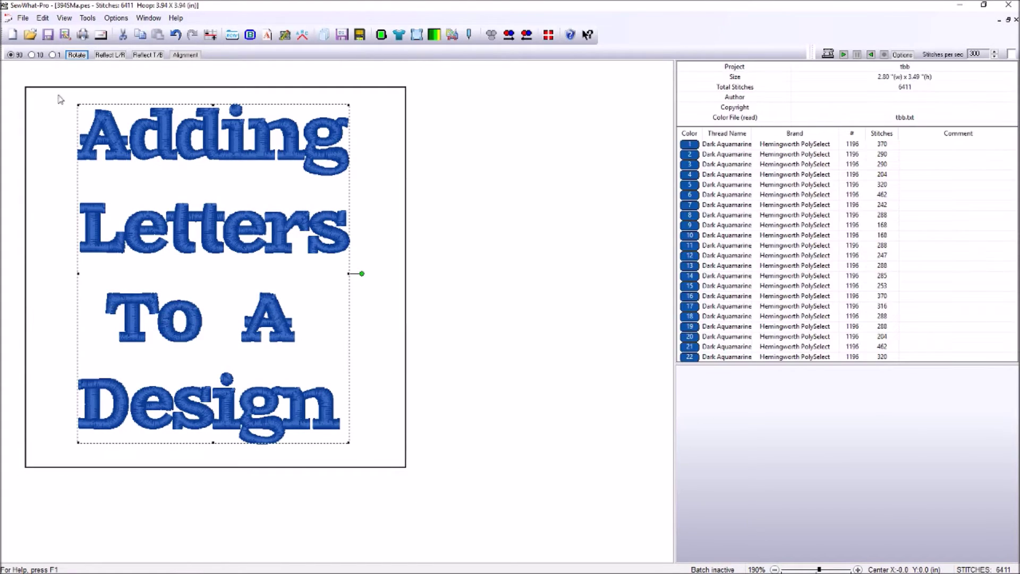
pyautogui.moveTo(7, 72); pyautogui.dragTo(441, 487)
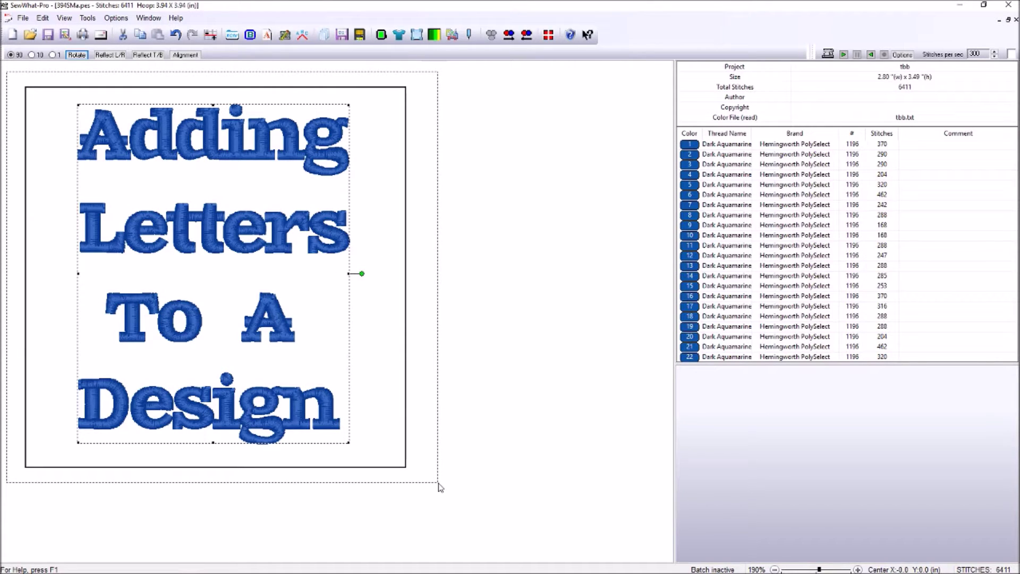
pyautogui.moveTo(440, 487); pyautogui.dragTo(440, 485)
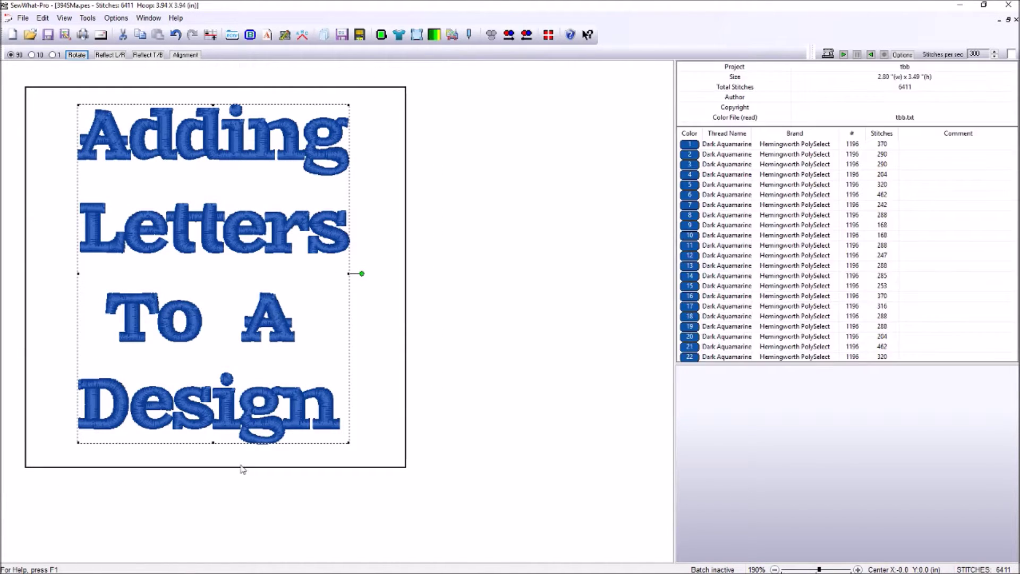
pyautogui.click(62, 116)
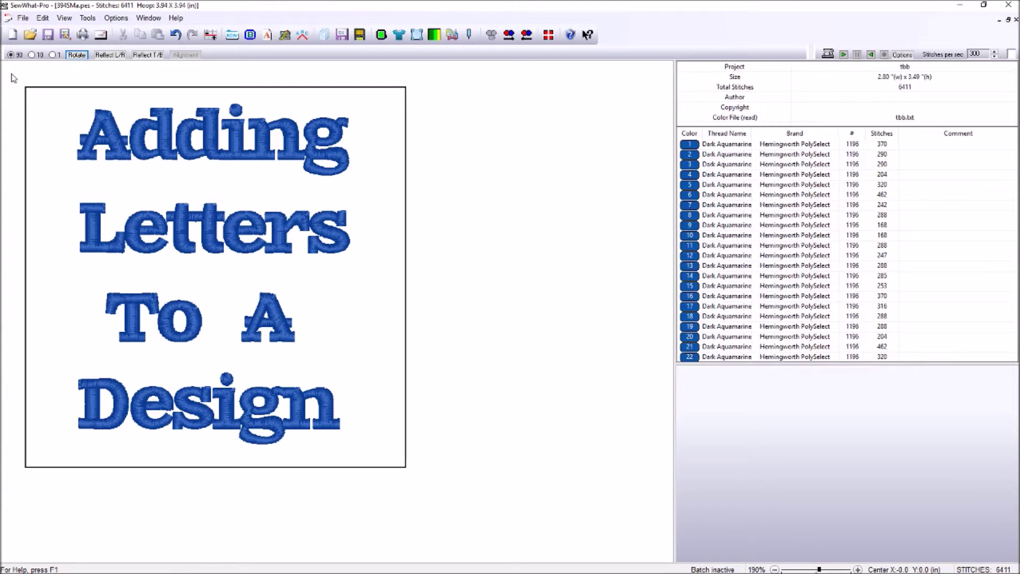
pyautogui.moveTo(10, 73); pyautogui.dragTo(426, 507)
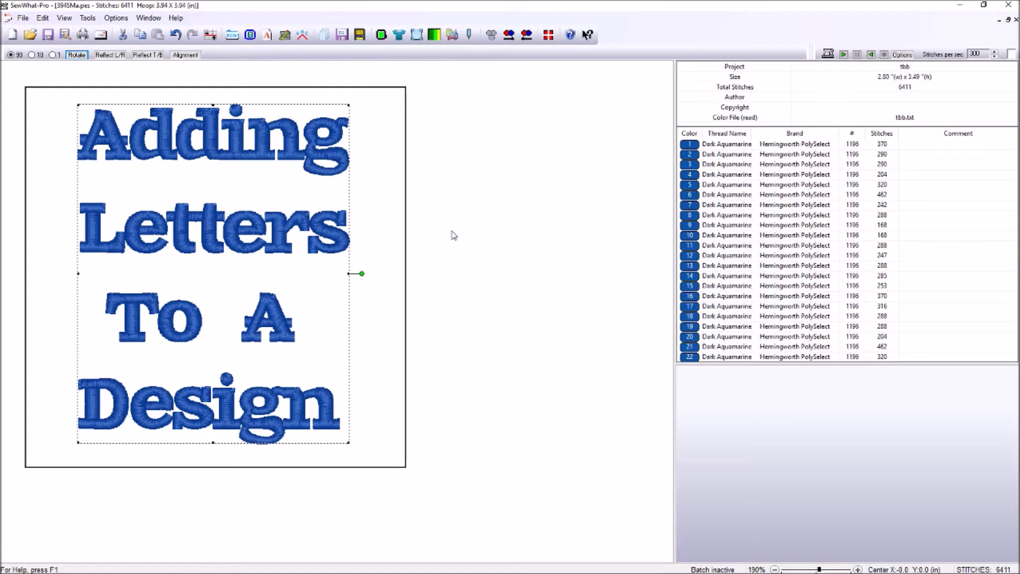
pyautogui.press('Delete')
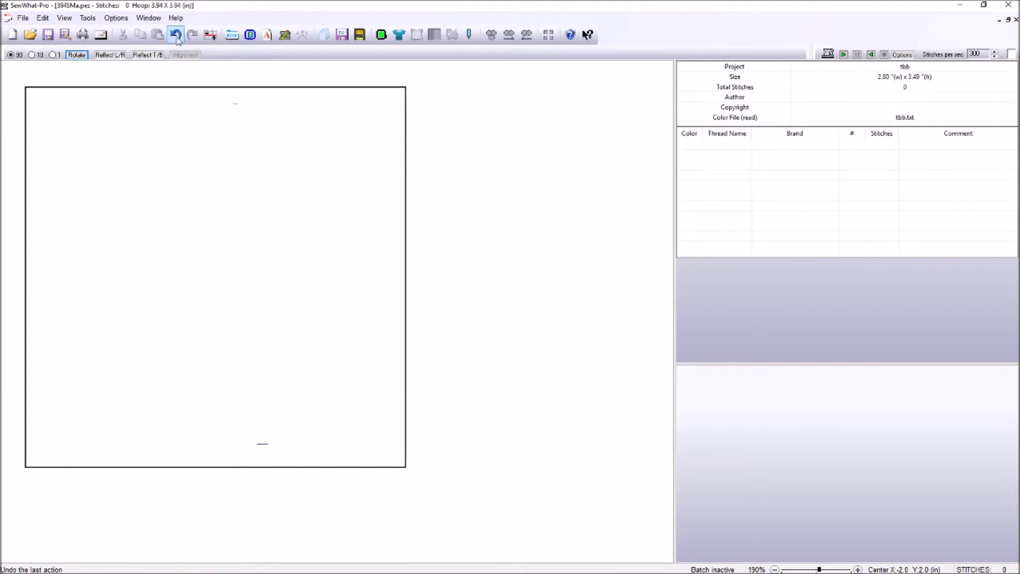
pyautogui.click(176, 35)
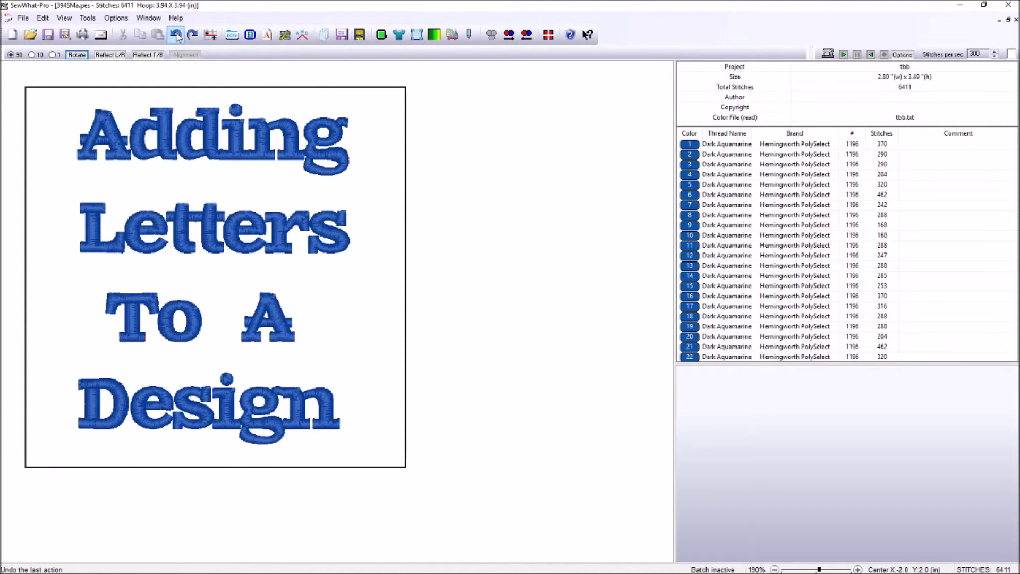
pyautogui.moveTo(21, 70); pyautogui.dragTo(422, 505)
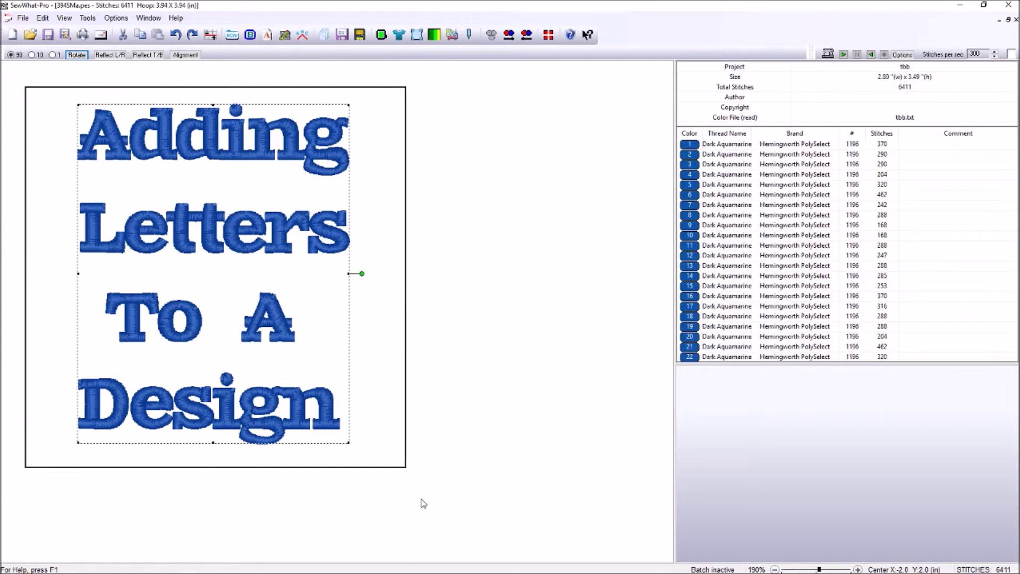
pyautogui.press('Delete')
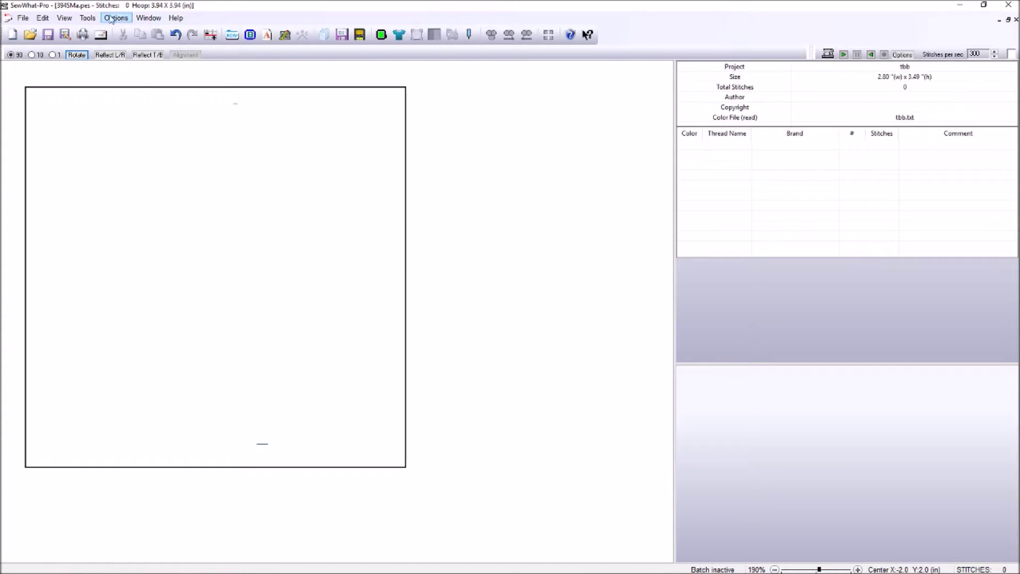
# Turn on Grid Lines and Grid Labels from the View menu.
pyautogui.click(63, 19)
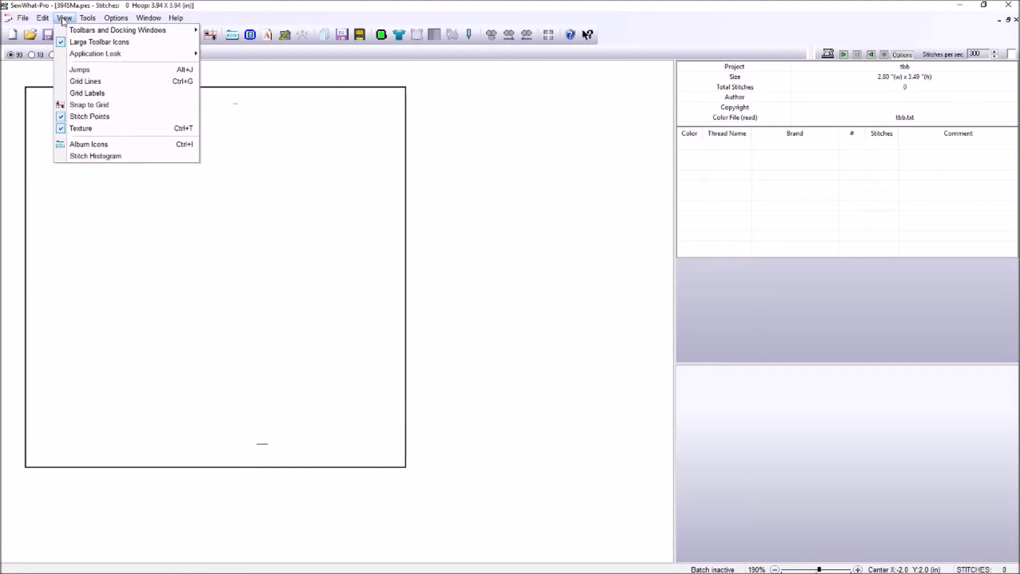
pyautogui.click(66, 92)
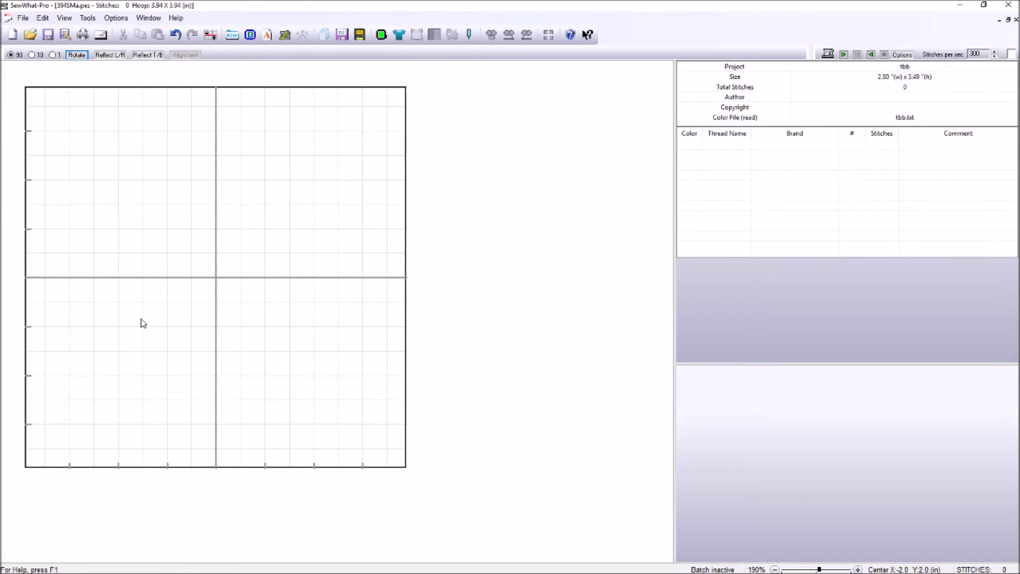
pyautogui.click(64, 20)
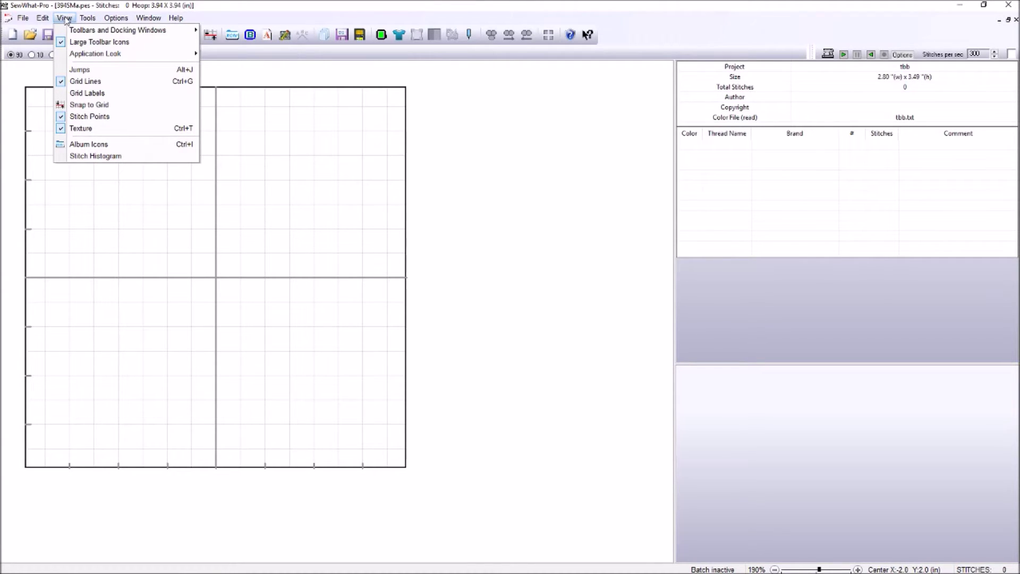
pyautogui.click(72, 94)
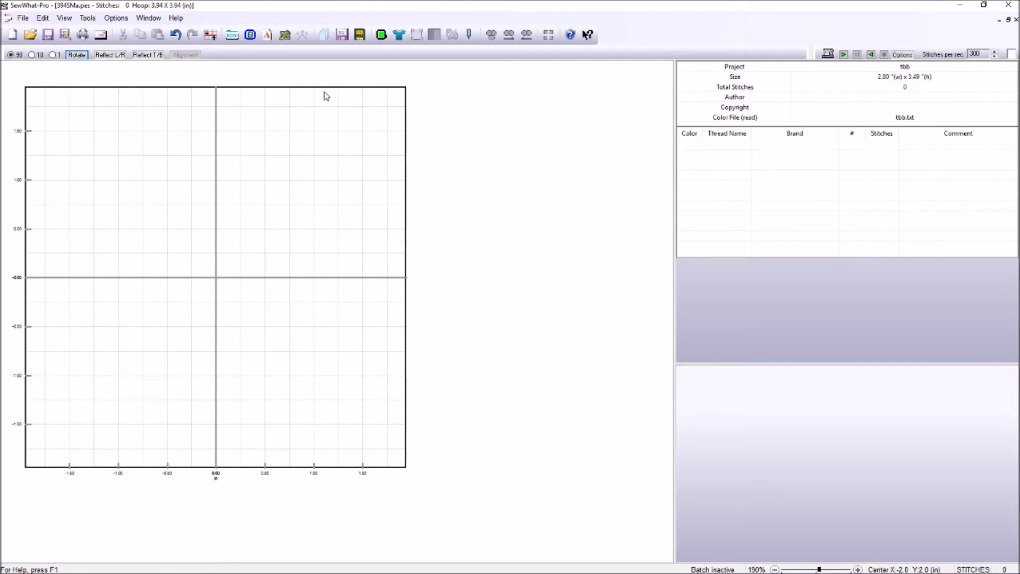
# Open design L6940.pes from the PE500\1EMBLIB folder.
pyautogui.click(29, 35)
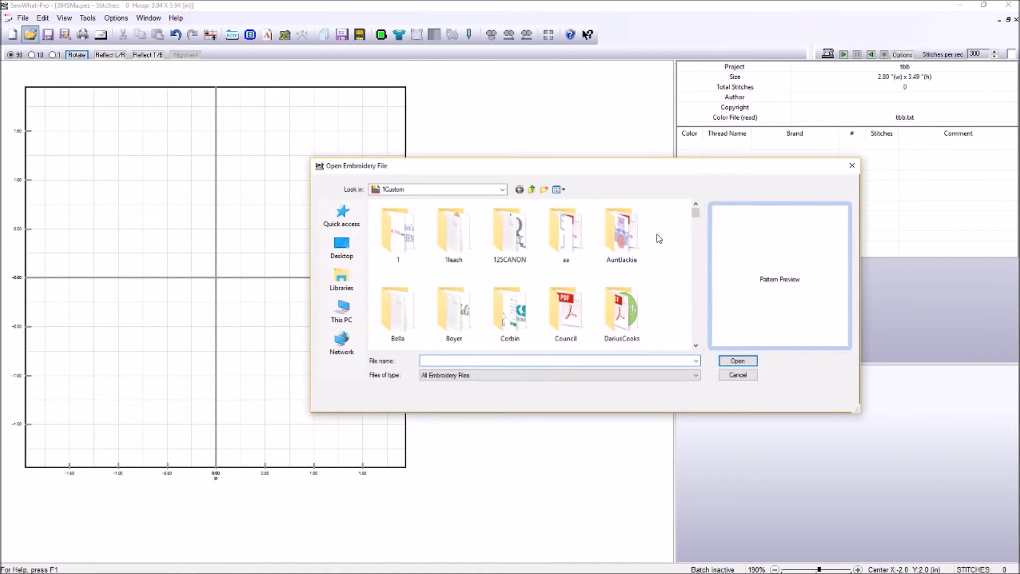
pyautogui.moveTo(697, 213)
pyautogui.mouseDown()
pyautogui.moveTo(697, 225)
pyautogui.moveTo(696, 209)
pyautogui.mouseUp()
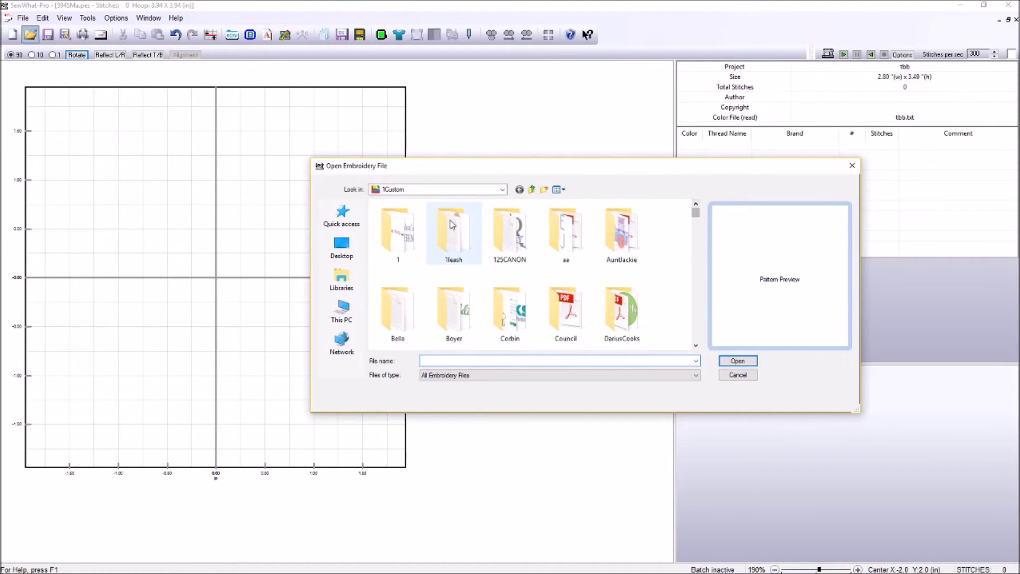
pyautogui.click(532, 191)
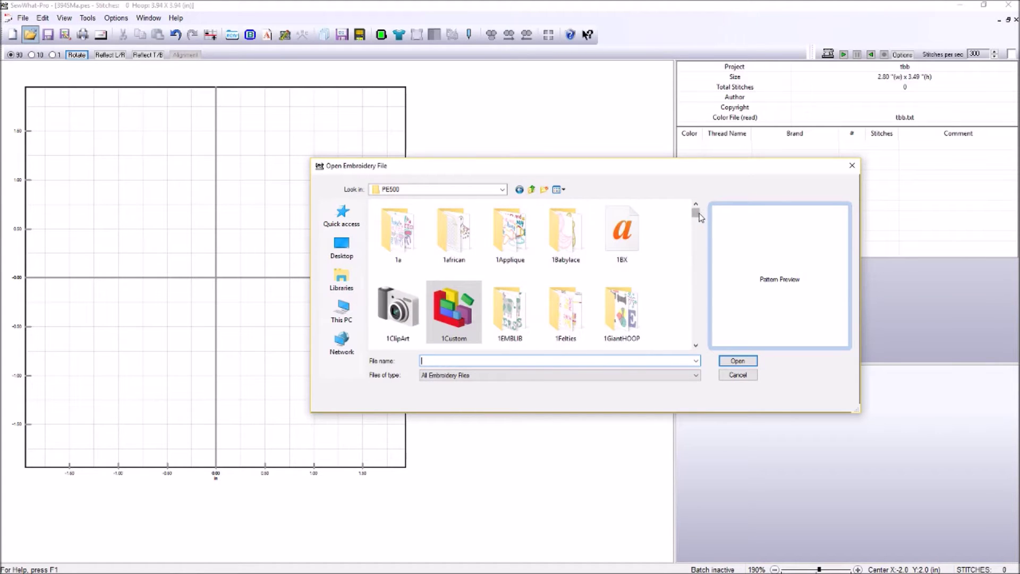
pyautogui.doubleClick(510, 309)
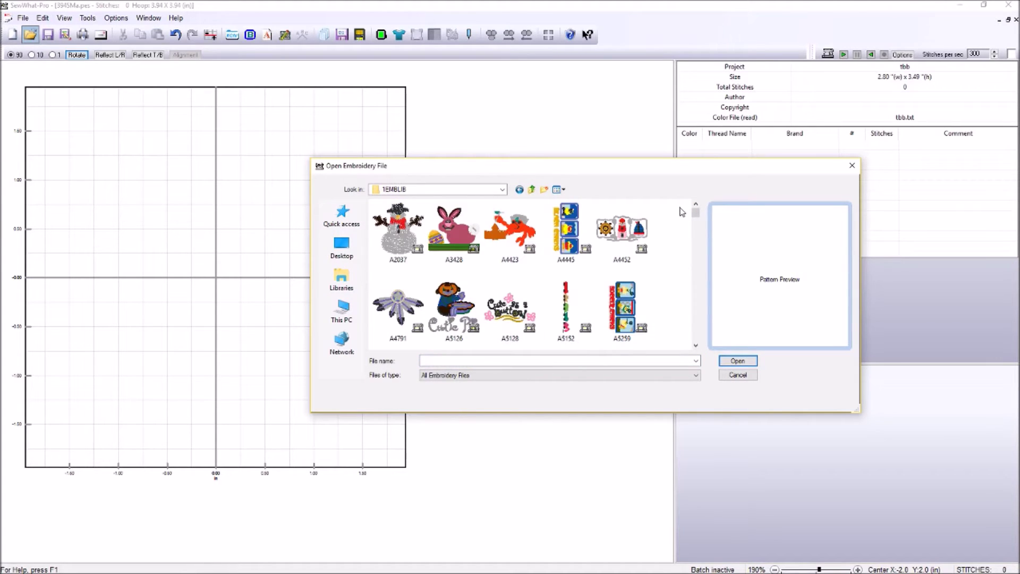
pyautogui.moveTo(696, 212); pyautogui.dragTo(696, 299)
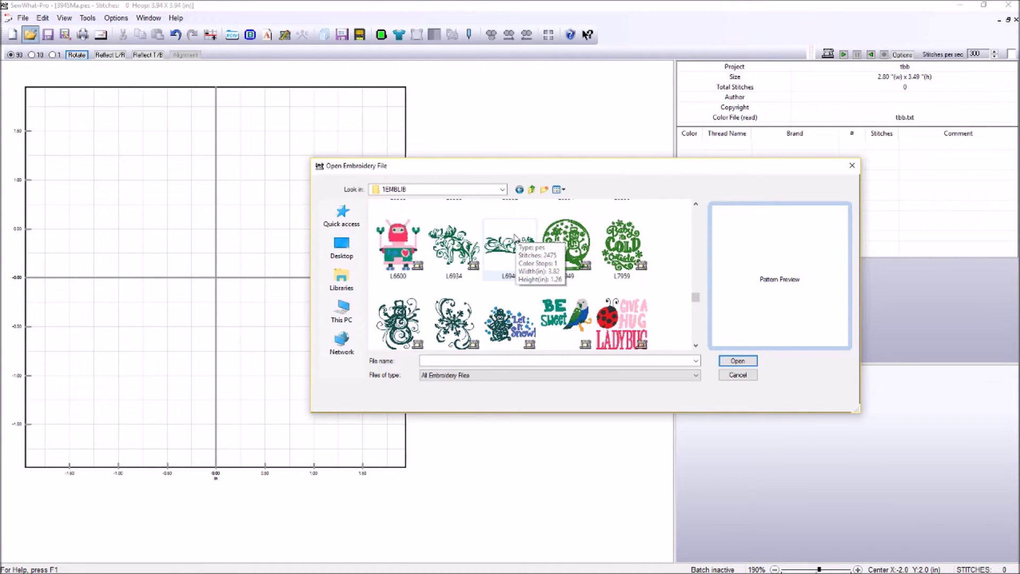
pyautogui.click(523, 248)
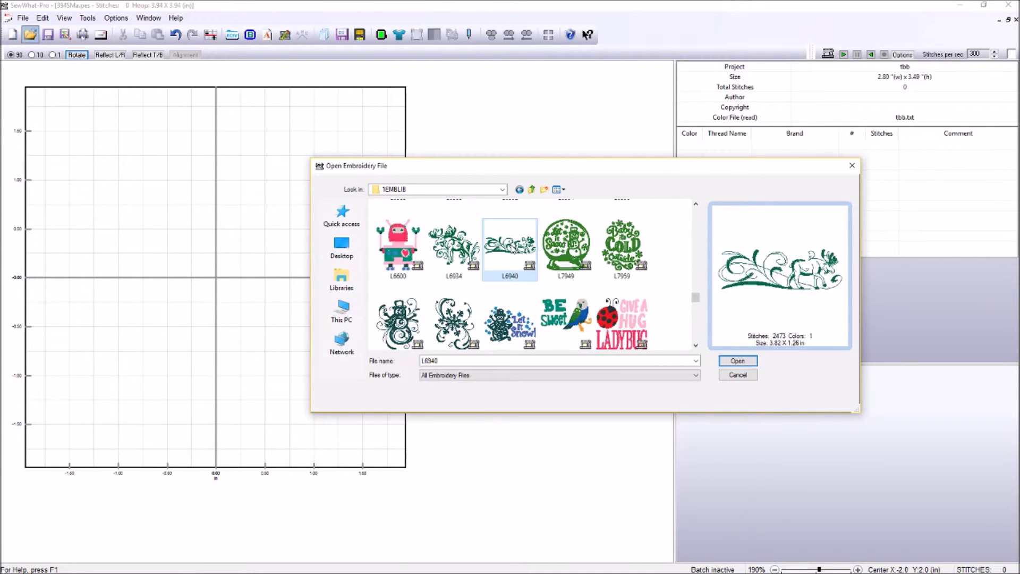
pyautogui.click(736, 364)
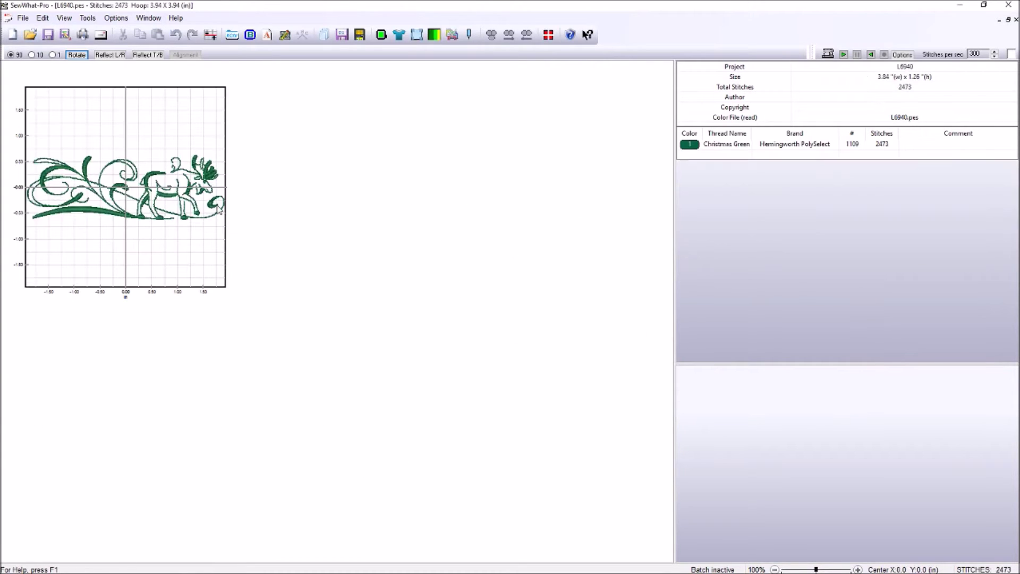
# Zoom in, move the moose design into the upper half of the hoop, and show the font album.
pyautogui.click(86, 192)
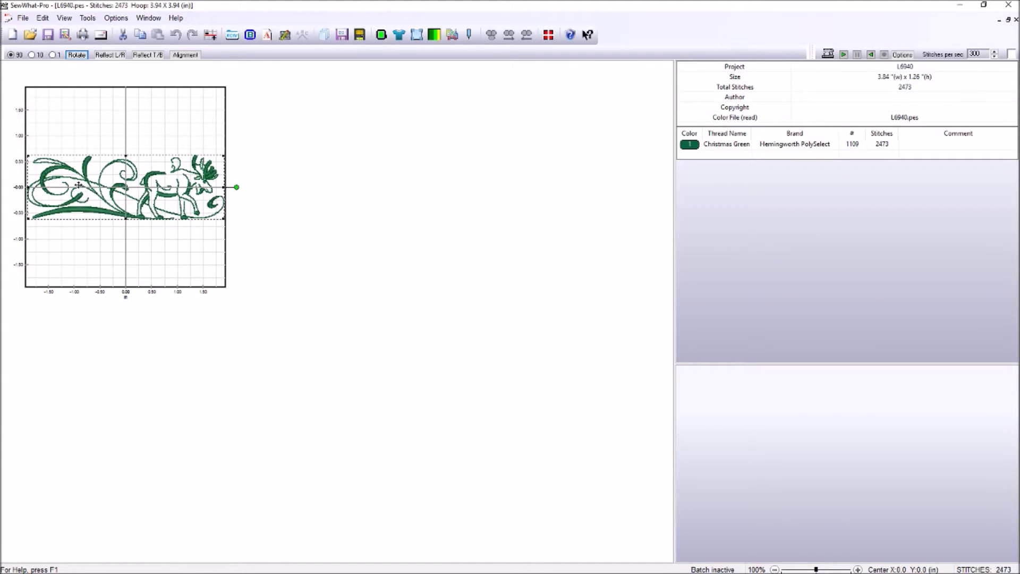
pyautogui.moveTo(78, 186); pyautogui.dragTo(78, 123)
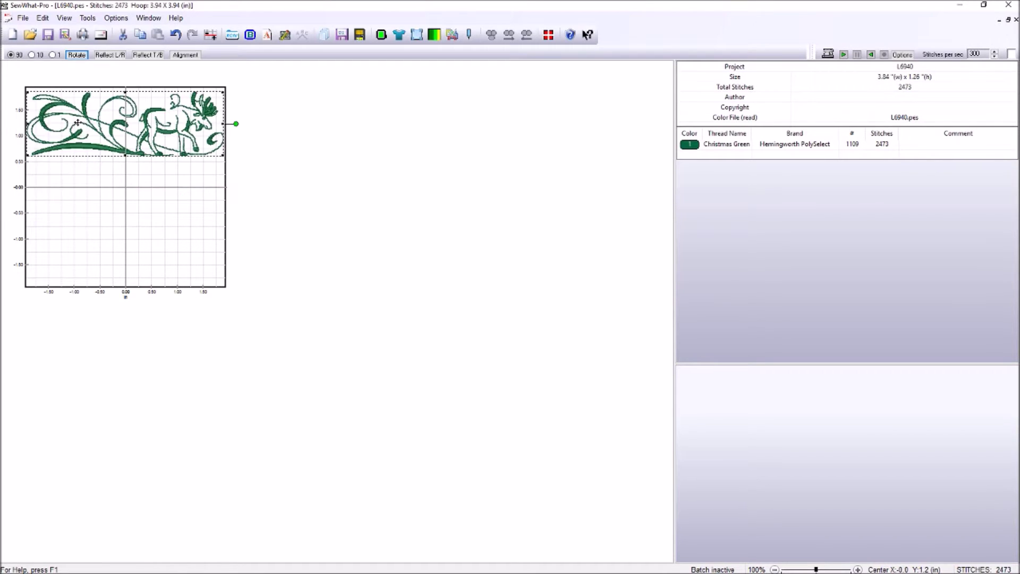
pyautogui.moveTo(76, 182); pyautogui.dragTo(79, 185)
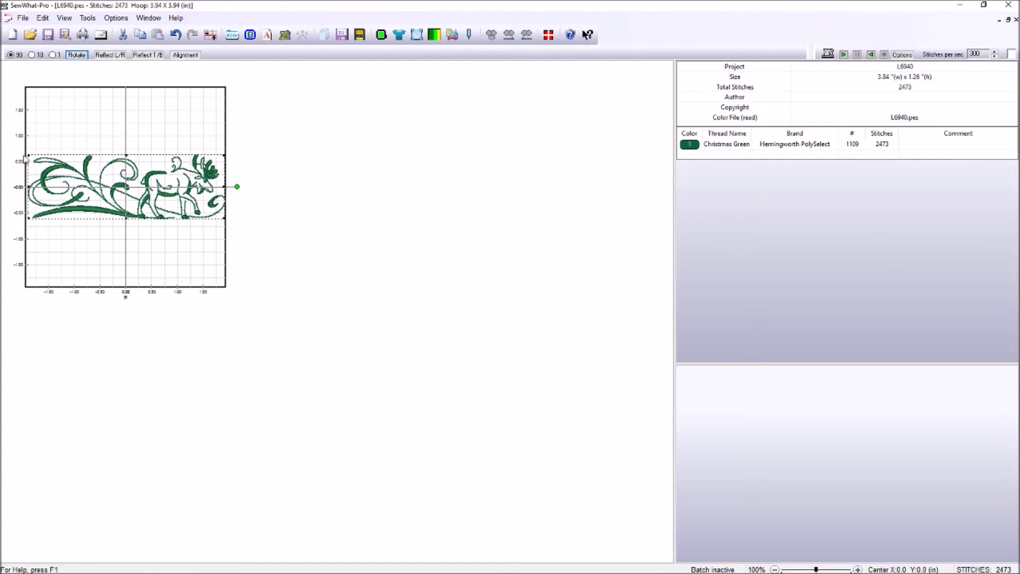
pyautogui.click(142, 235)
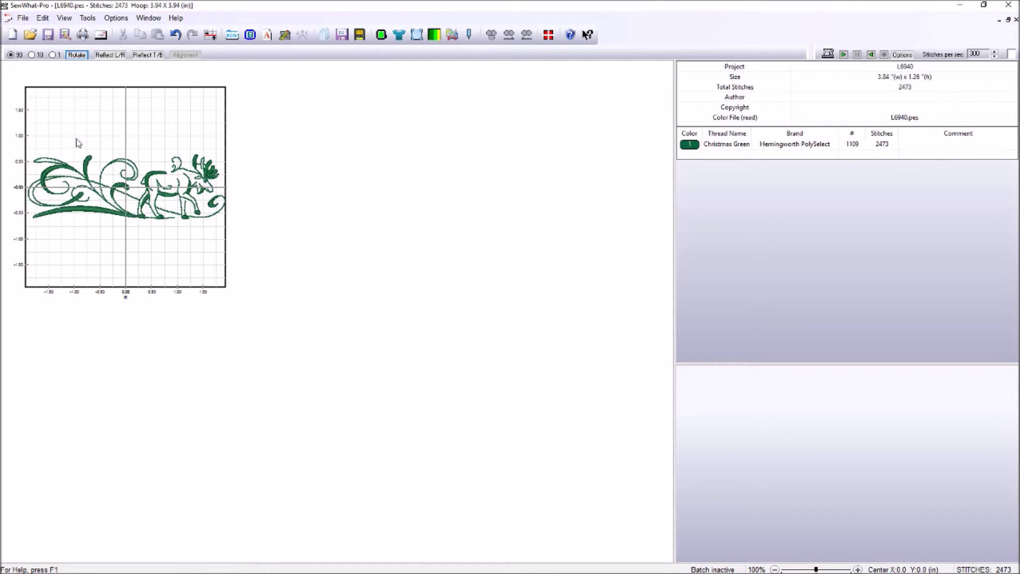
pyautogui.click(80, 187)
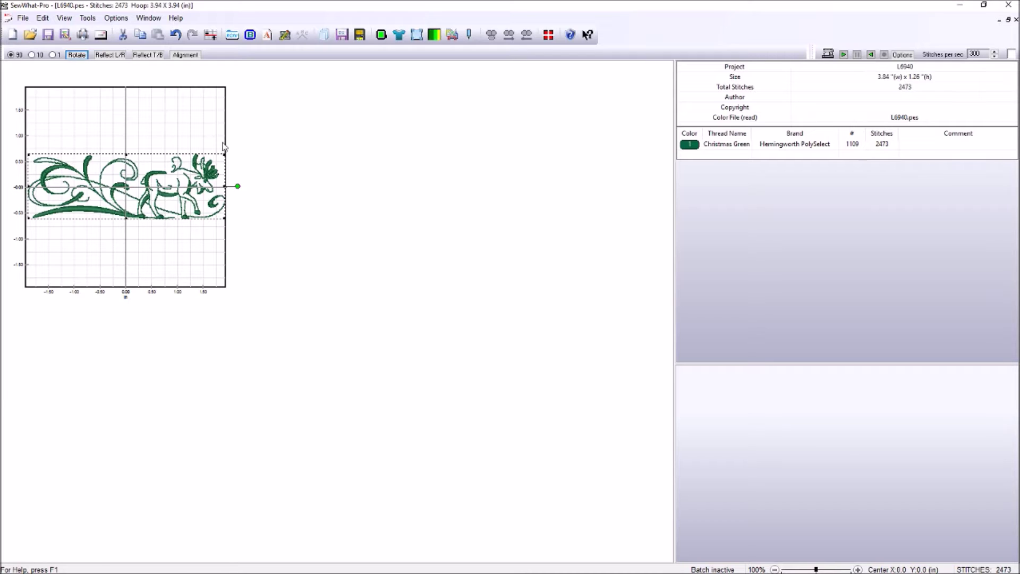
pyautogui.scroll(3, 257, 248)
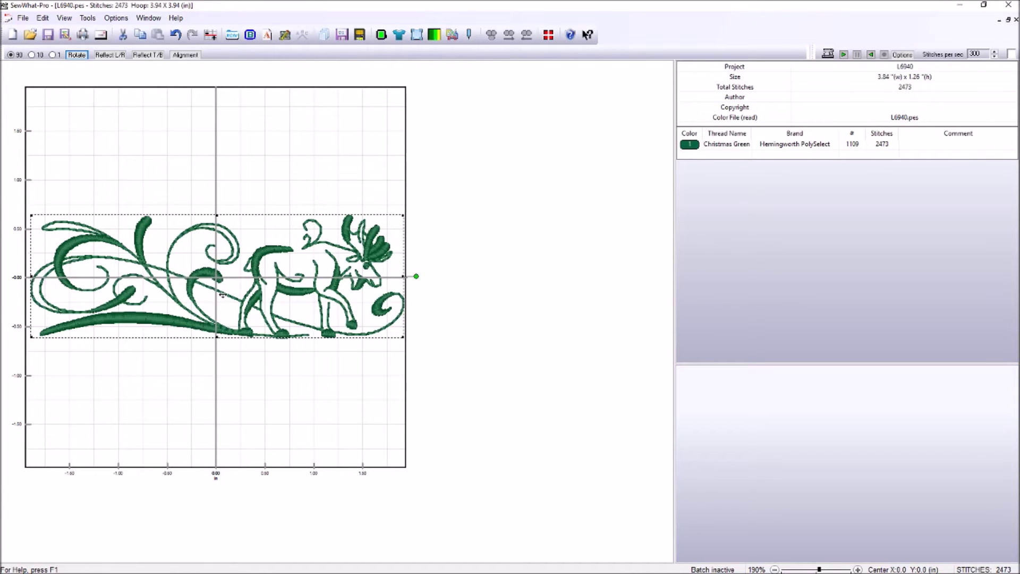
pyautogui.moveTo(223, 295); pyautogui.dragTo(224, 174)
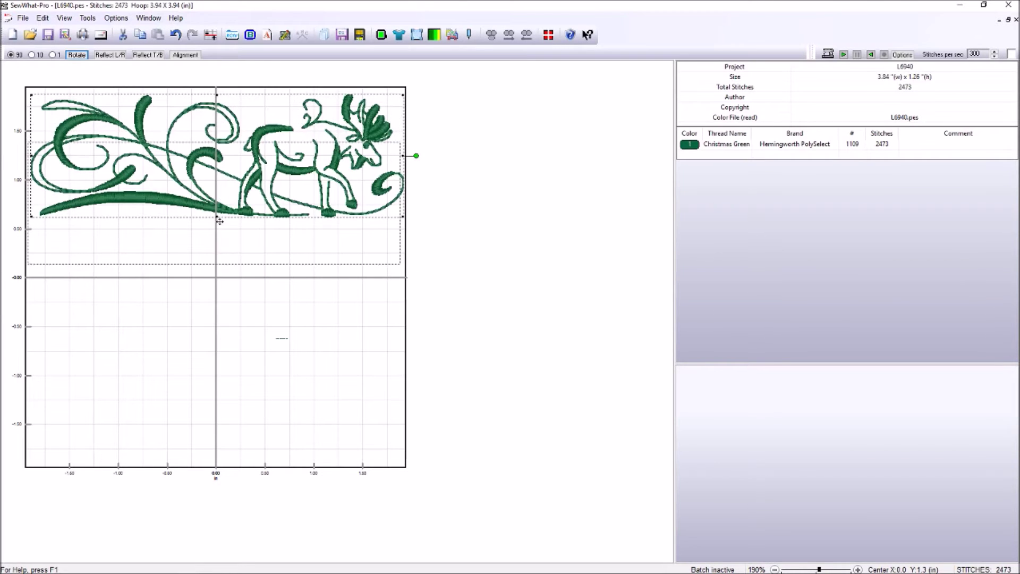
pyautogui.press('Down')
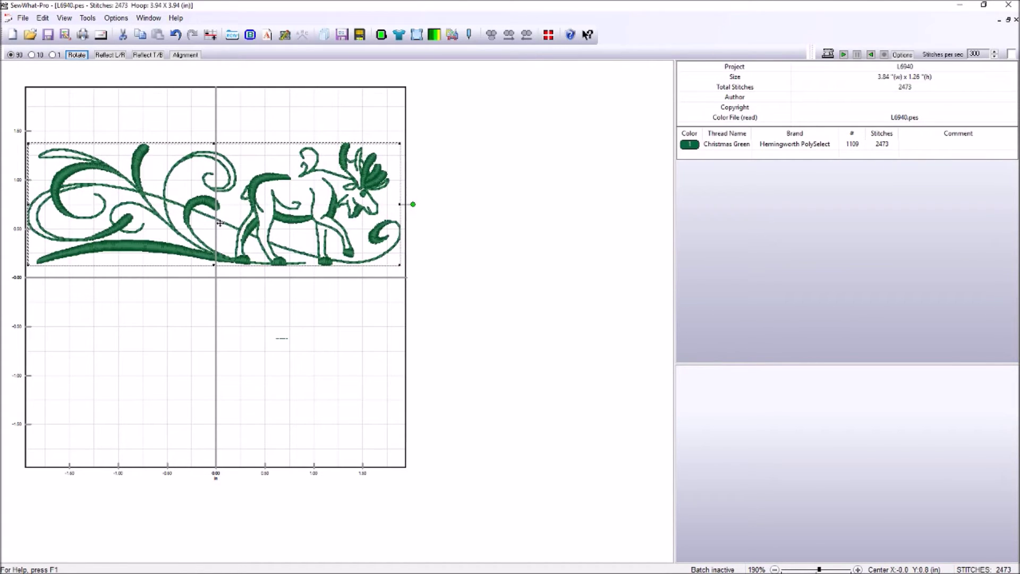
pyautogui.click(232, 35)
pyautogui.scroll(4, 1015, 134)
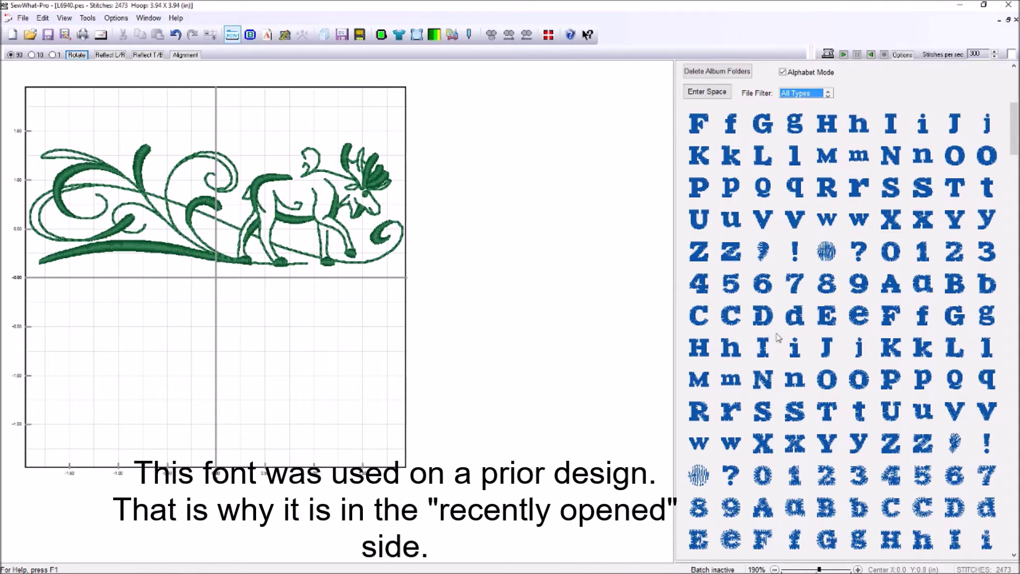
# Spell 'Have A' from the alphabet album just beneath the moose.
pyautogui.click(698, 348)
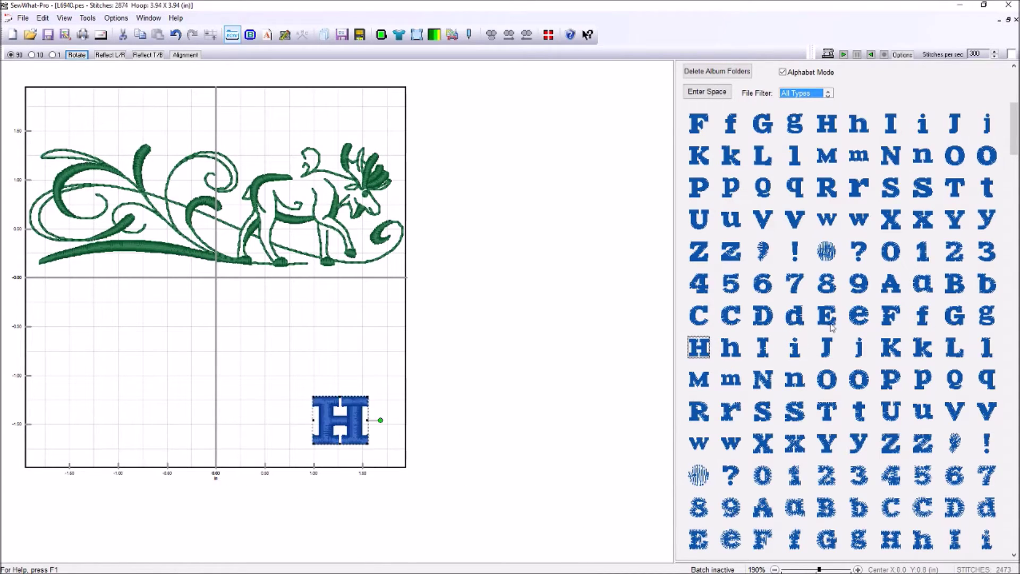
pyautogui.click(925, 284)
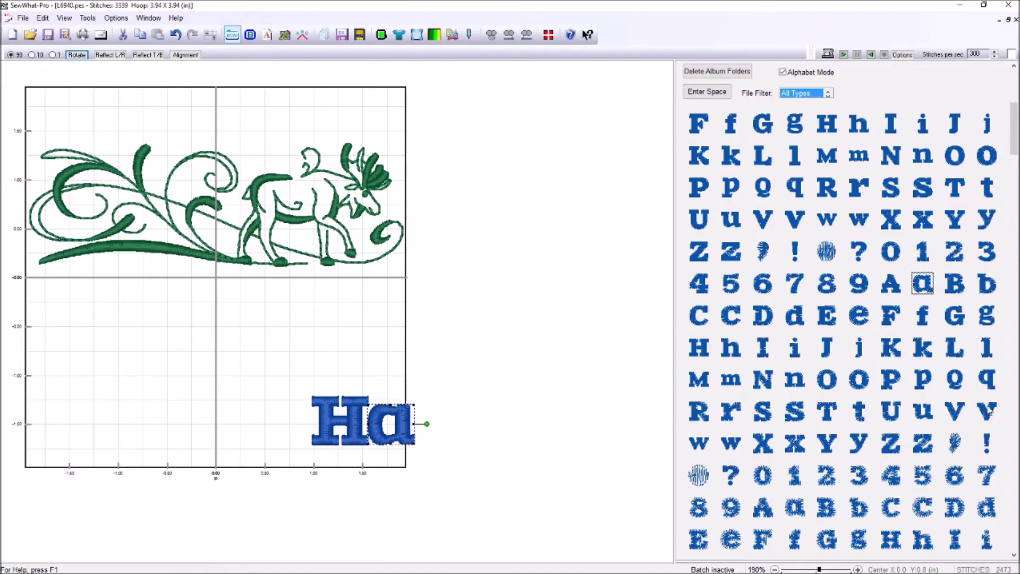
pyautogui.click(988, 412)
pyautogui.click(858, 316)
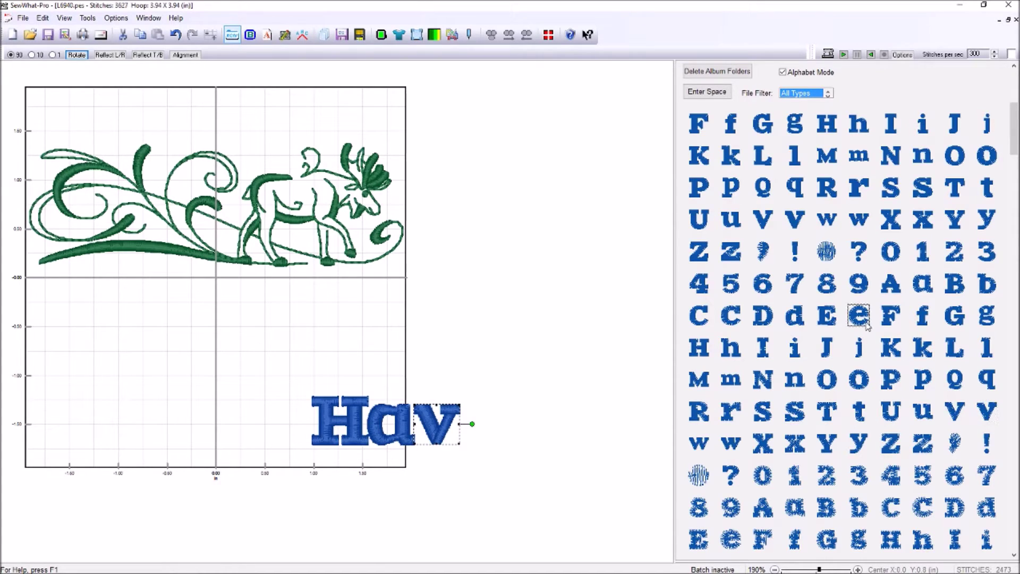
pyautogui.moveTo(391, 431); pyautogui.dragTo(116, 318)
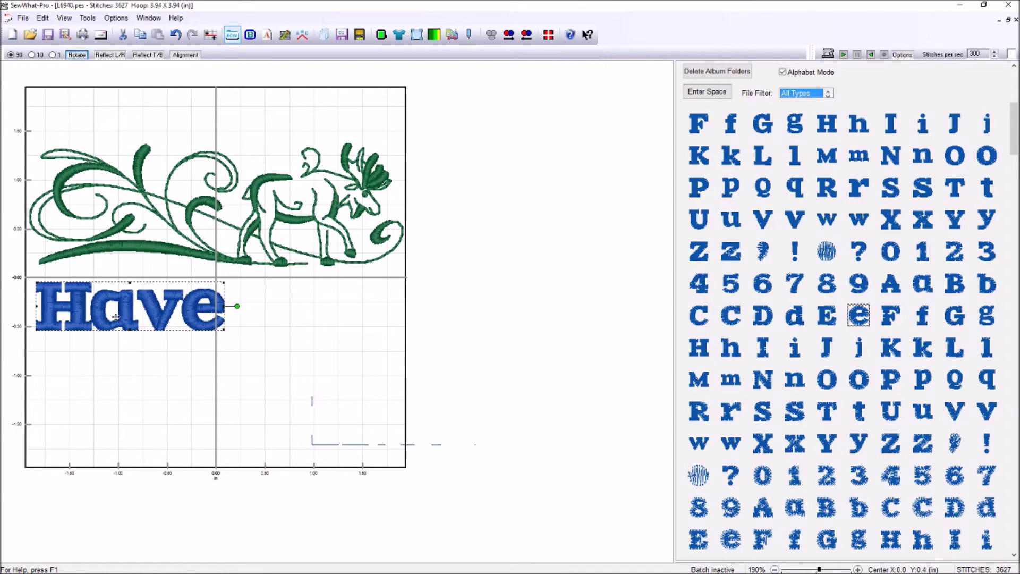
pyautogui.click(893, 285)
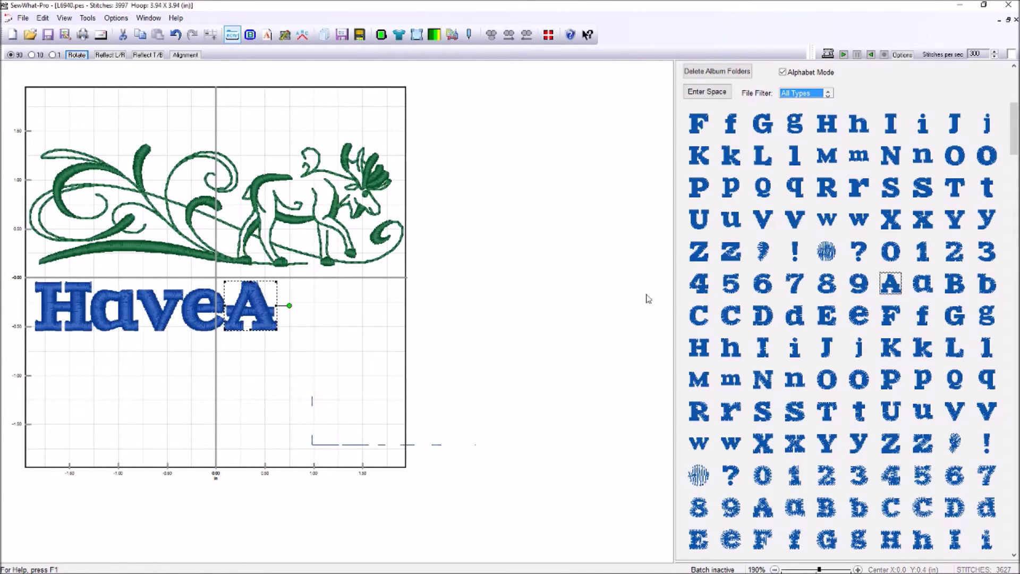
pyautogui.moveTo(254, 301); pyautogui.dragTo(288, 301)
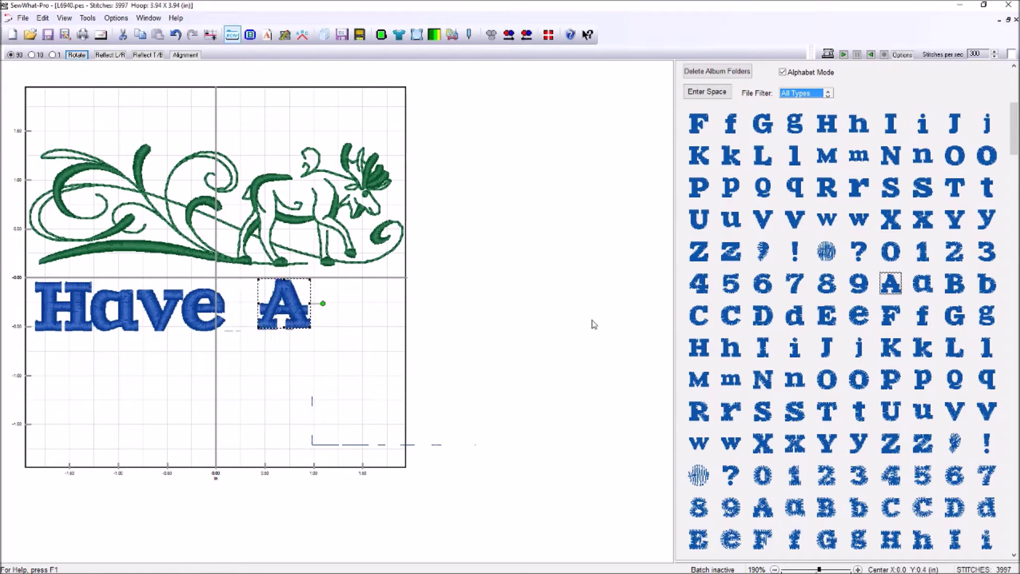
# Add the word 'very' on a second line below 'Have A'.
pyautogui.click(988, 412)
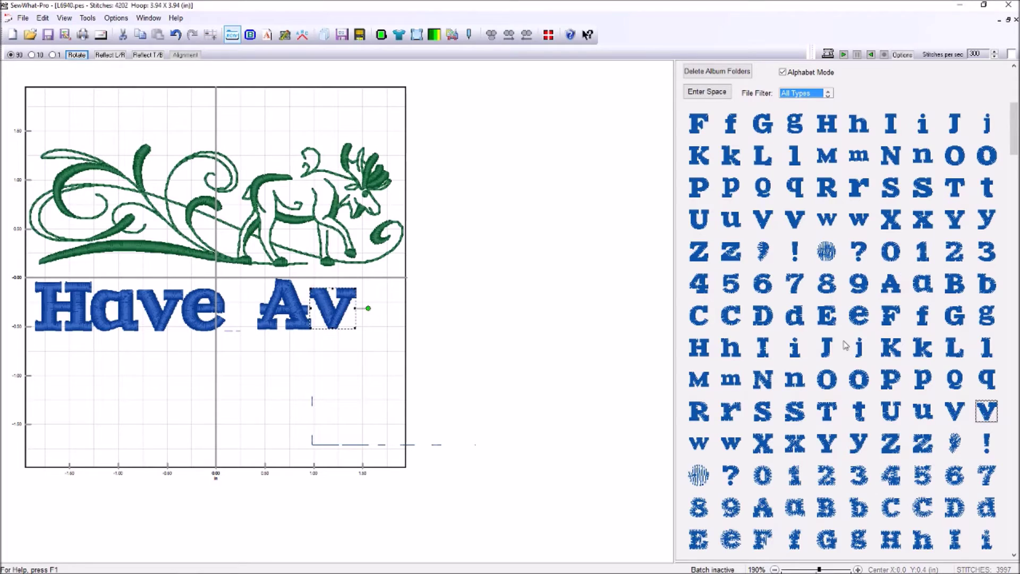
pyautogui.click(860, 318)
pyautogui.click(733, 415)
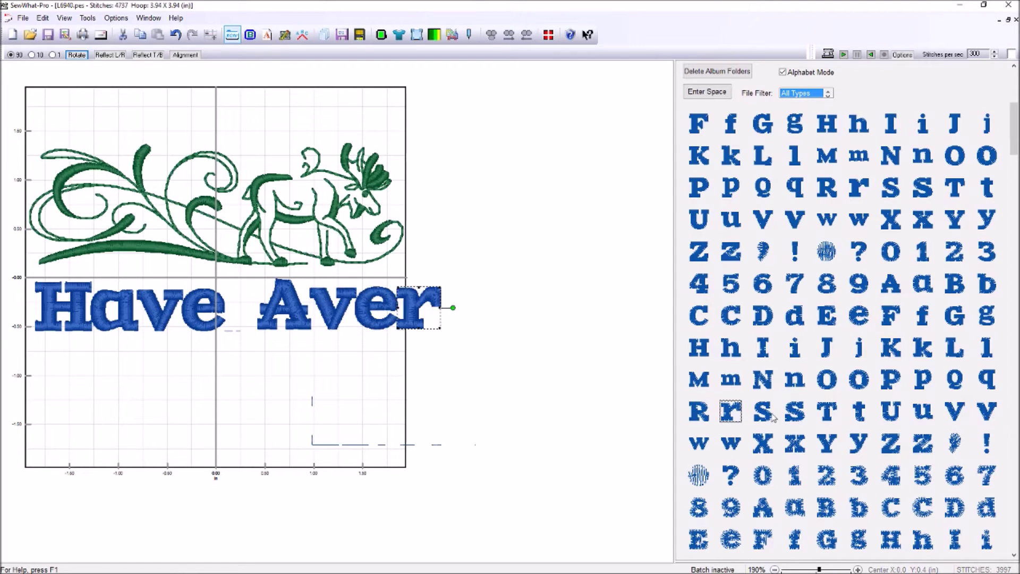
pyautogui.click(861, 444)
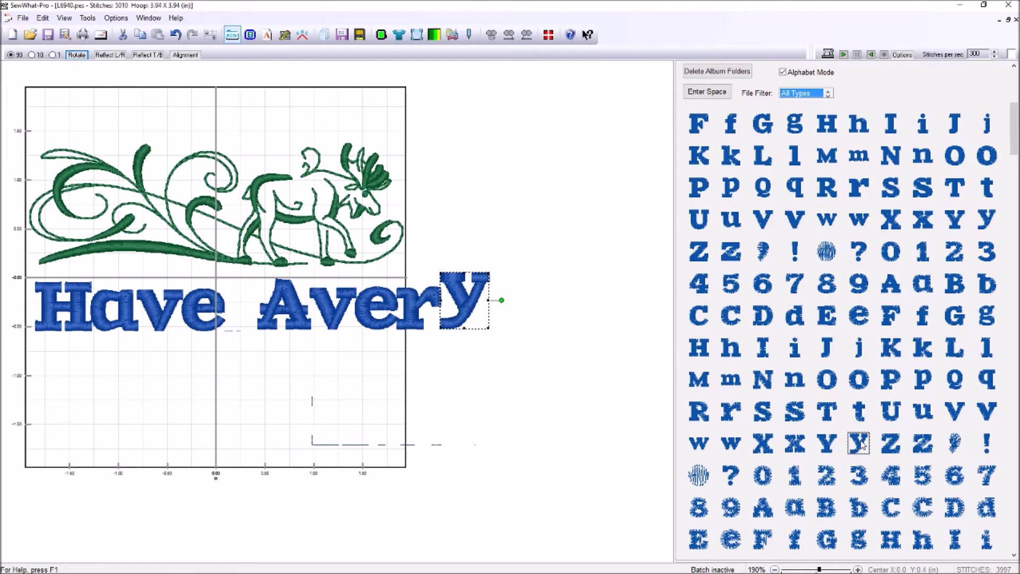
pyautogui.moveTo(528, 294); pyautogui.dragTo(108, 417)
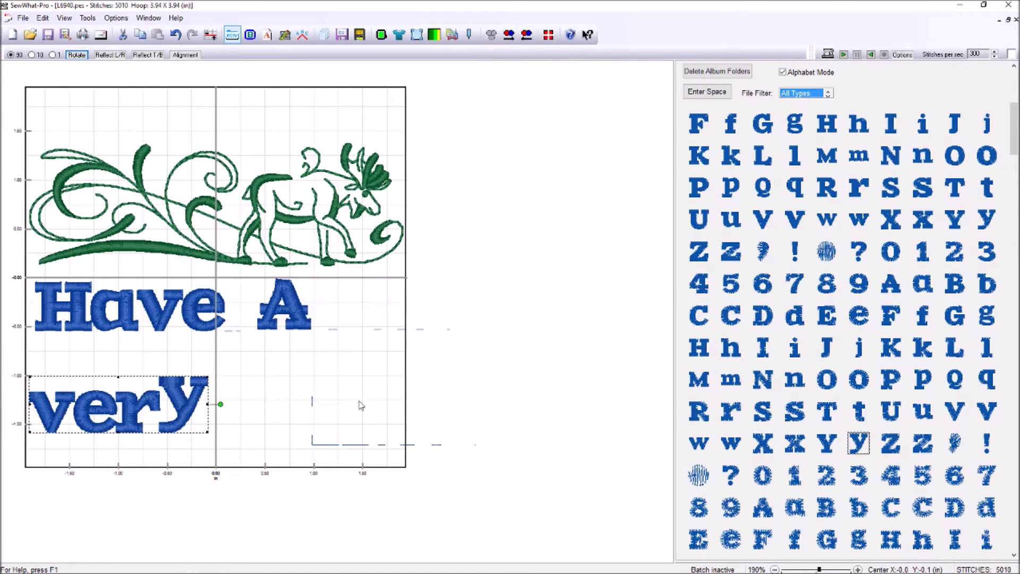
pyautogui.click(440, 398)
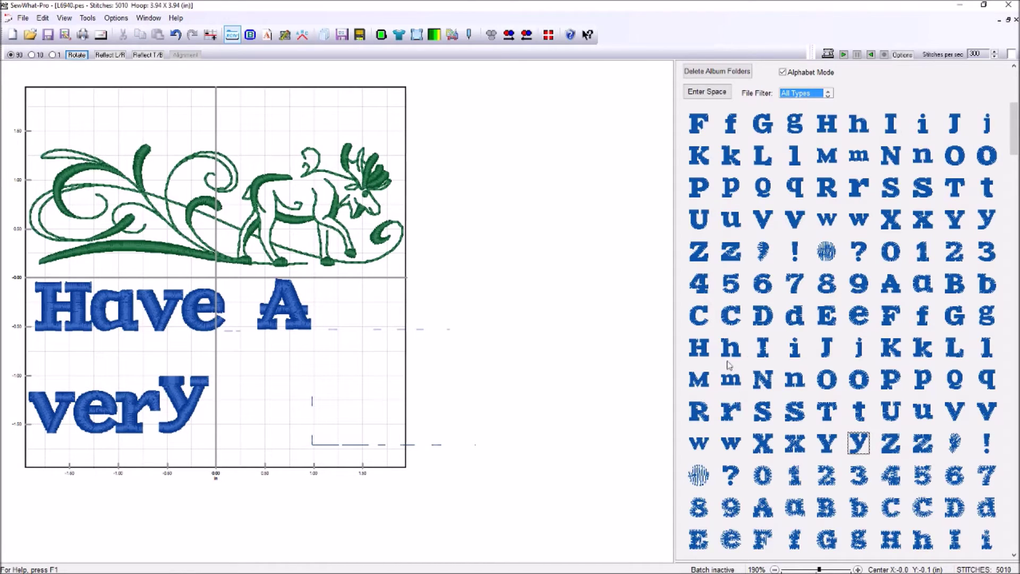
pyautogui.moveTo(225, 431); pyautogui.dragTo(67, 362)
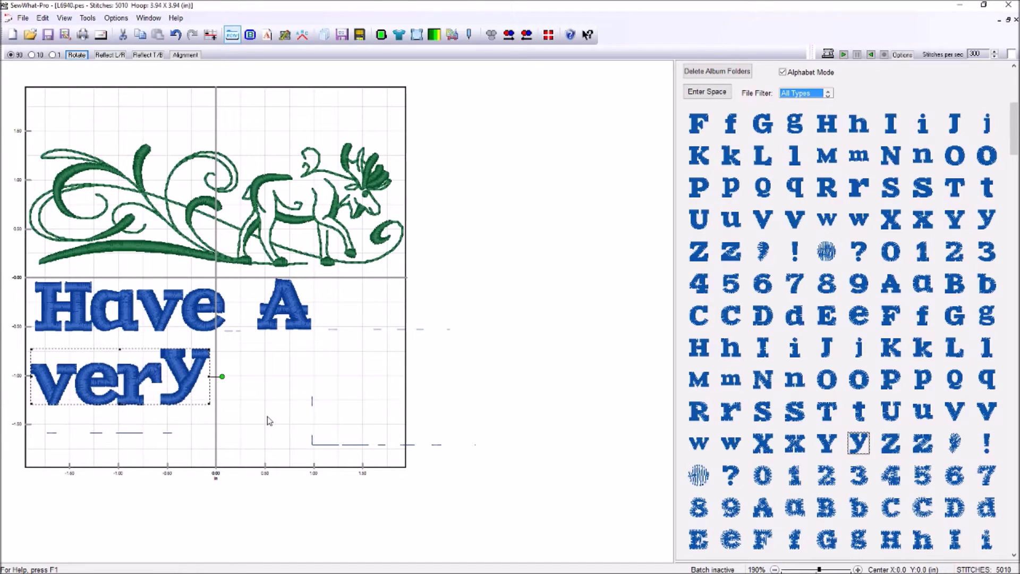
pyautogui.click(605, 408)
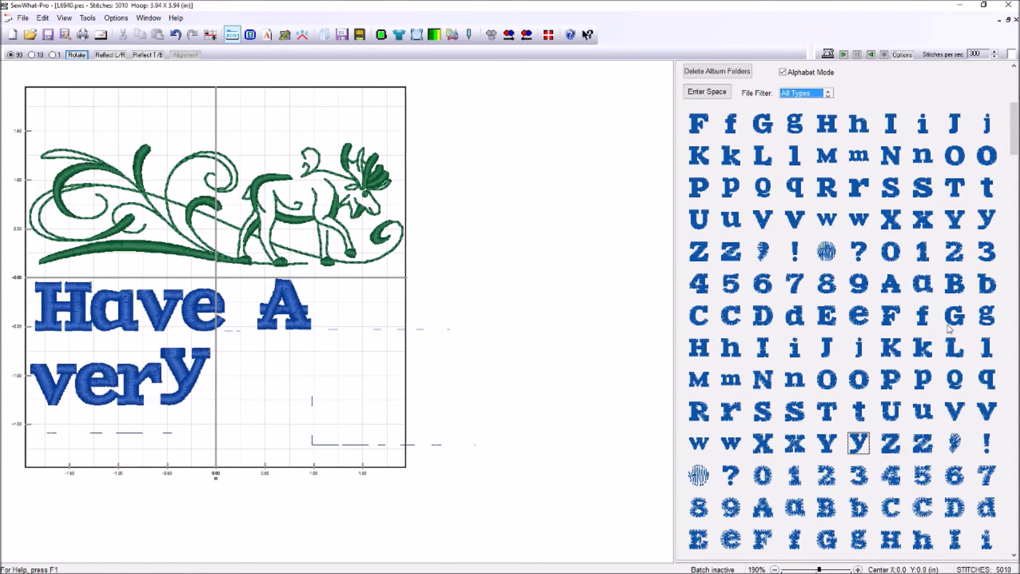
# Add the word 'good' after 'very', spaced one gap to the right.
pyautogui.click(989, 317)
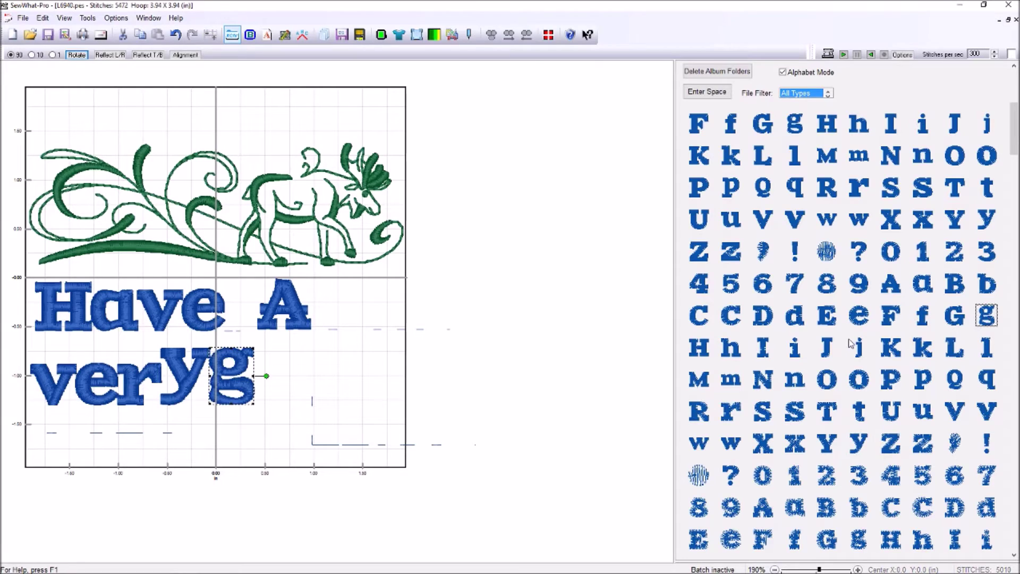
pyautogui.click(858, 381)
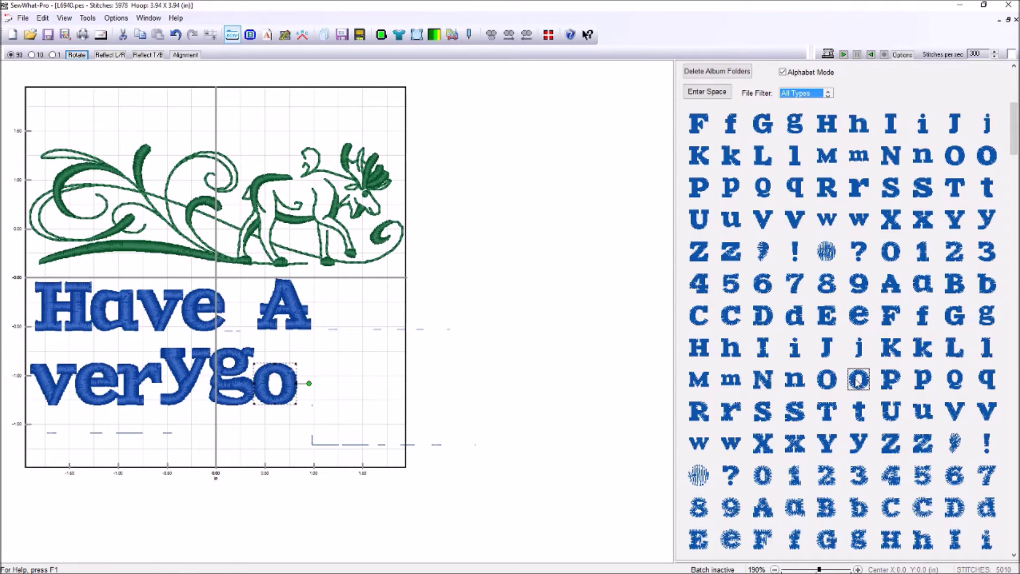
pyautogui.click(858, 381)
pyautogui.click(794, 316)
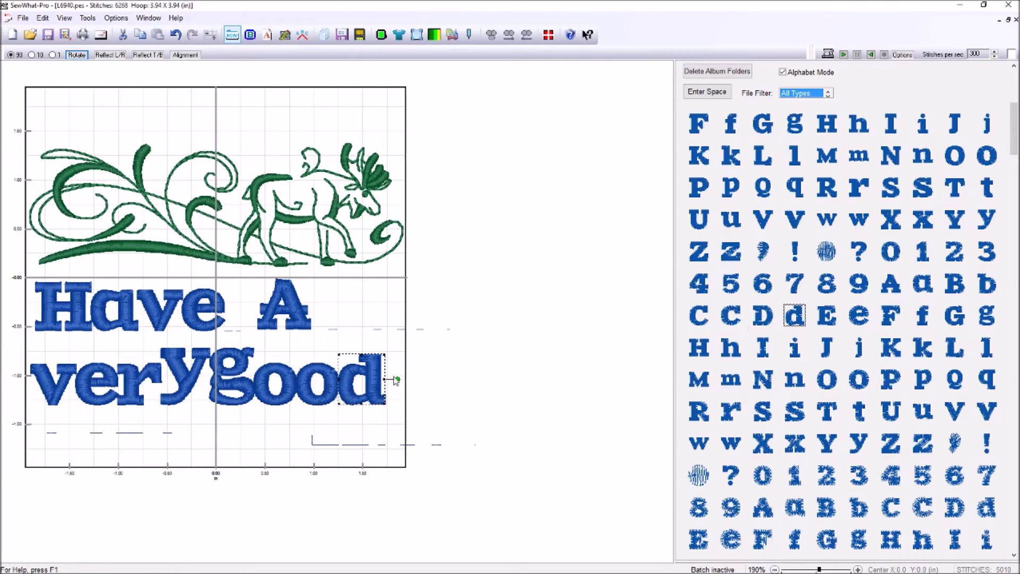
pyautogui.click(420, 393)
pyautogui.click(238, 383)
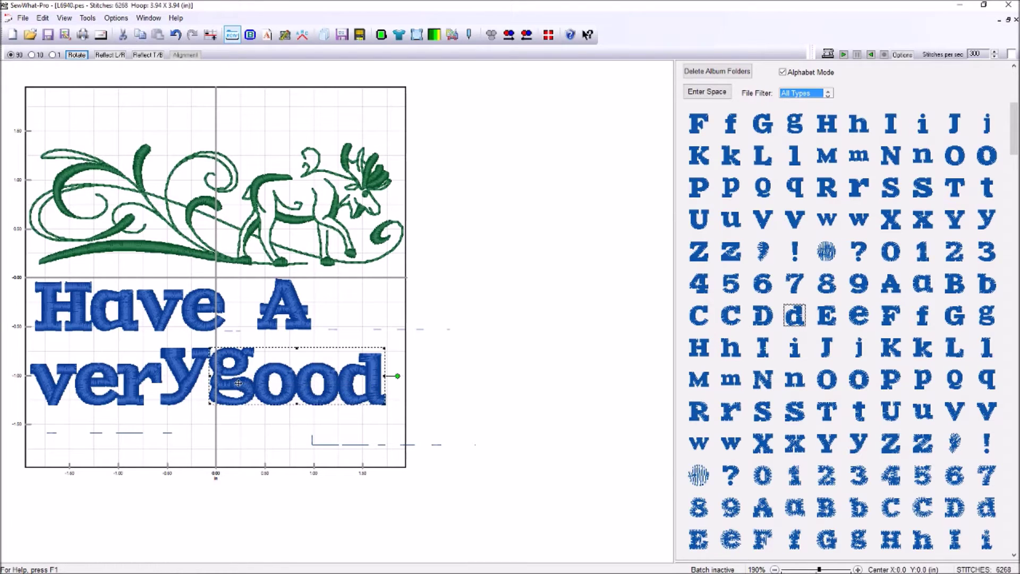
pyautogui.moveTo(238, 383); pyautogui.dragTo(254, 383)
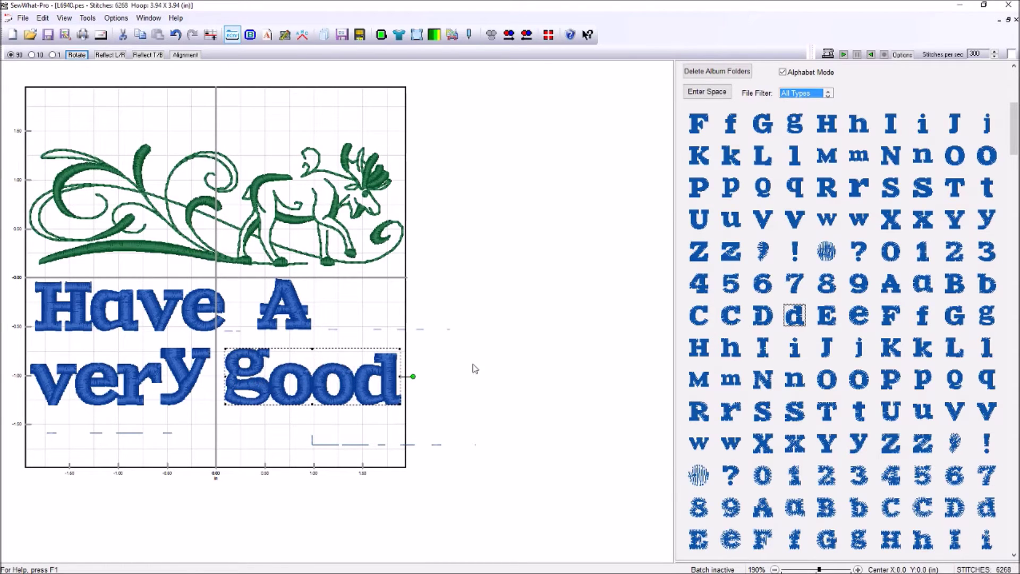
pyautogui.click(475, 368)
# Add the word 'day' and move it onto a third line.
pyautogui.click(924, 283)
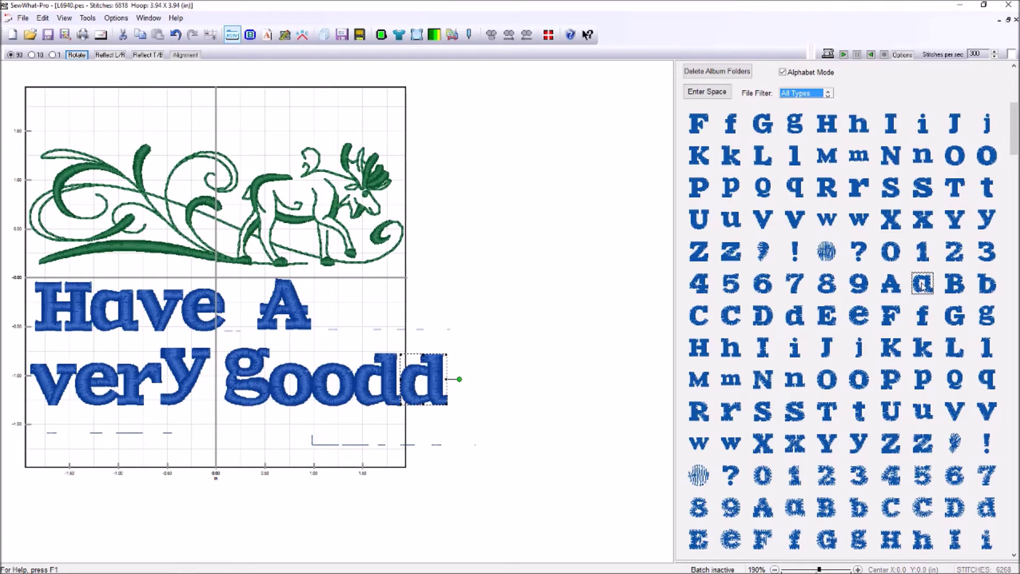
pyautogui.click(859, 443)
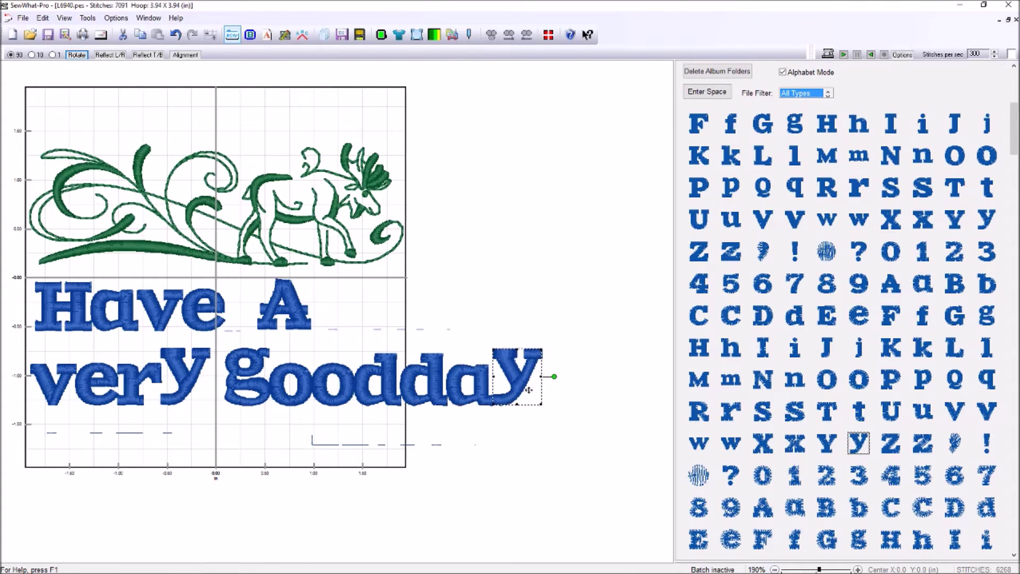
pyautogui.moveTo(451, 391); pyautogui.dragTo(200, 448)
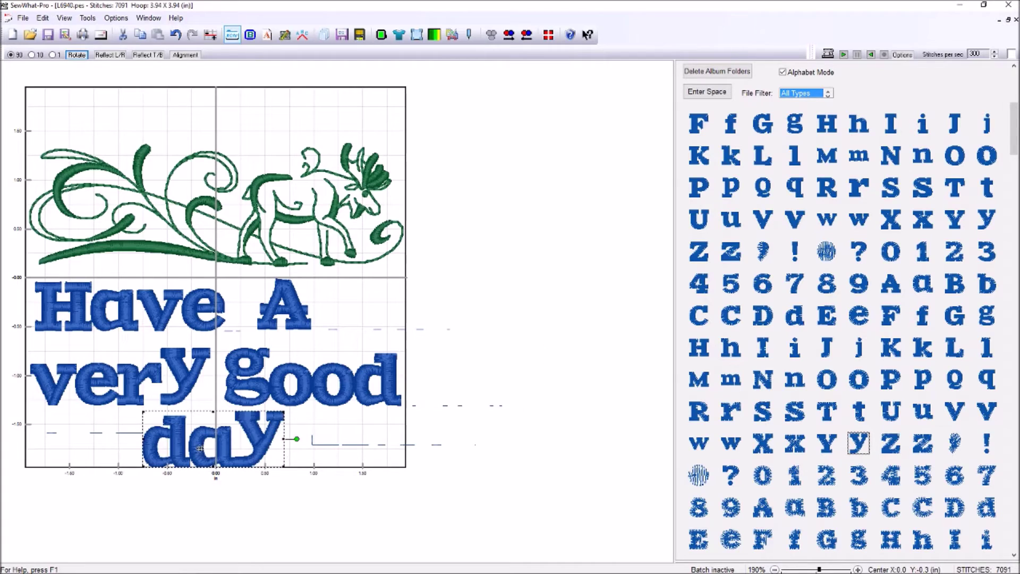
pyautogui.click(334, 466)
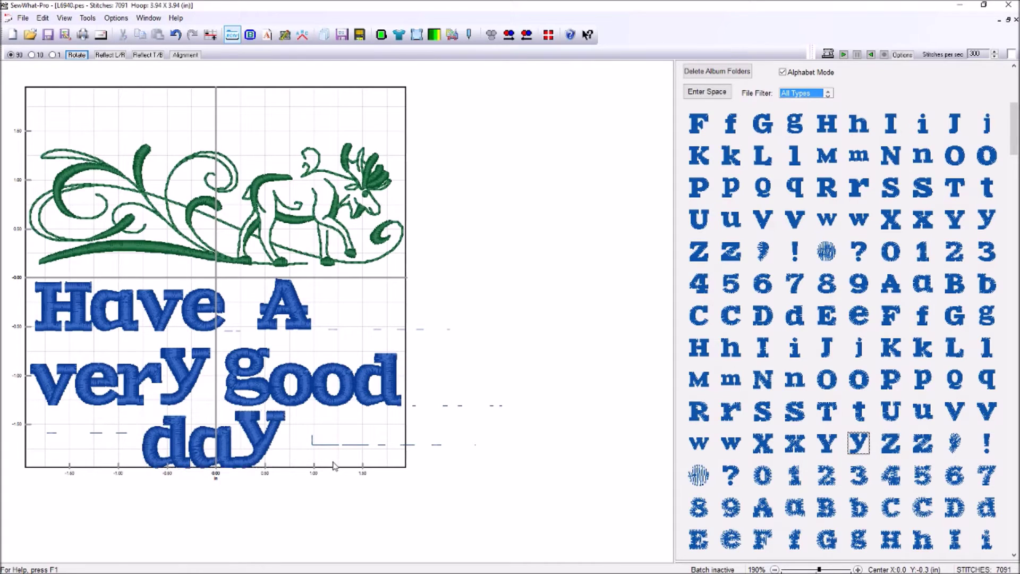
# Move the moose-and-swirl design up to the top of the hoop.
pyautogui.click(259, 232)
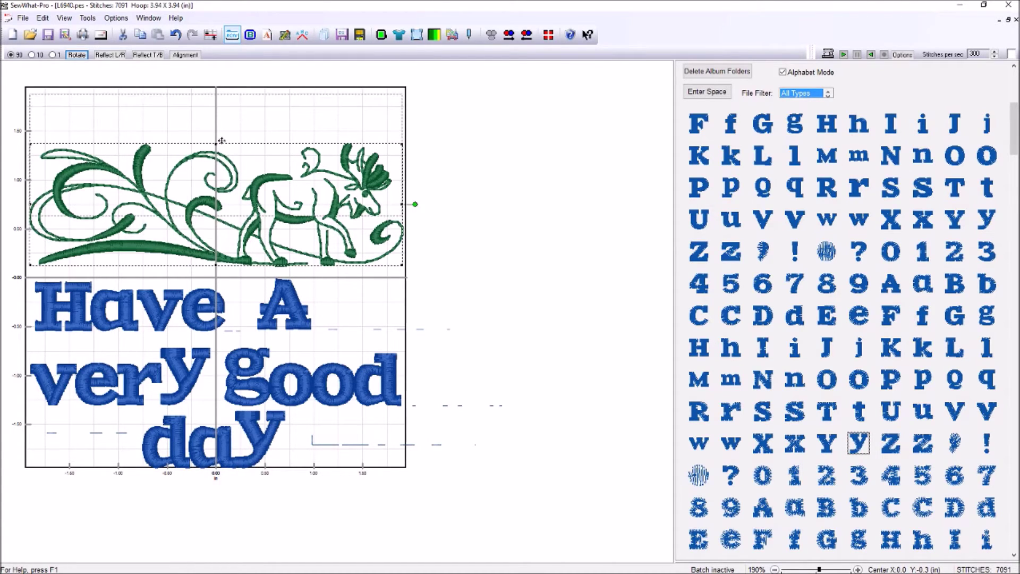
pyautogui.moveTo(221, 140); pyautogui.dragTo(220, 88)
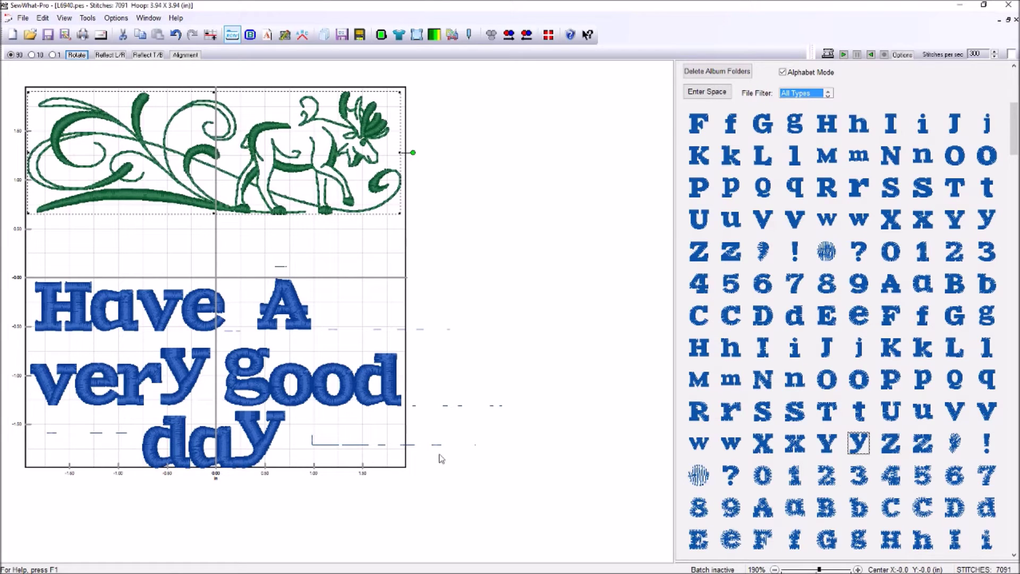
pyautogui.moveTo(417, 500); pyautogui.dragTo(2, 270)
# Raise the 'Have A very good day' lettering to sit just below the moose.
pyautogui.click(166, 313)
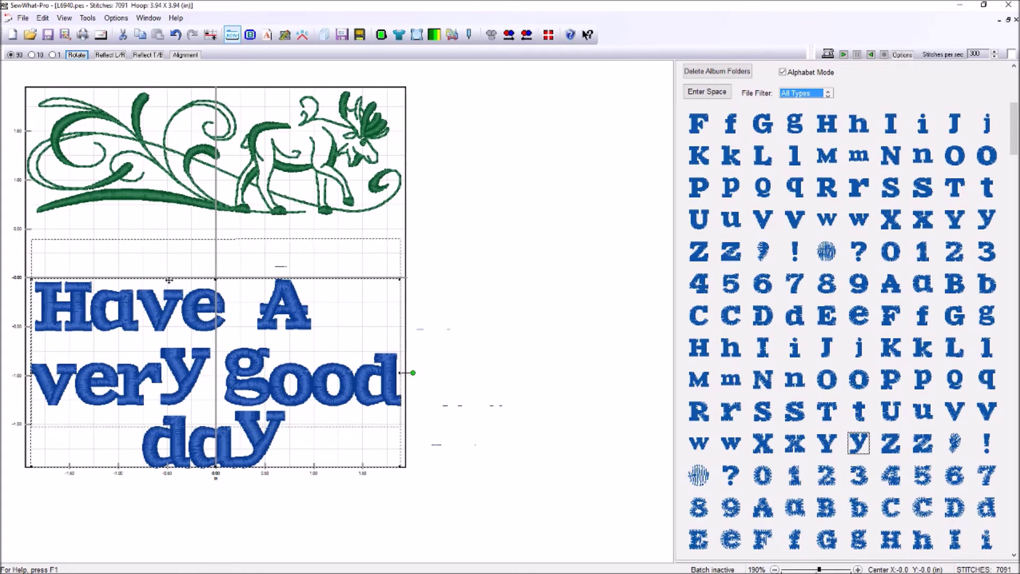
pyautogui.moveTo(169, 280); pyautogui.dragTo(168, 232)
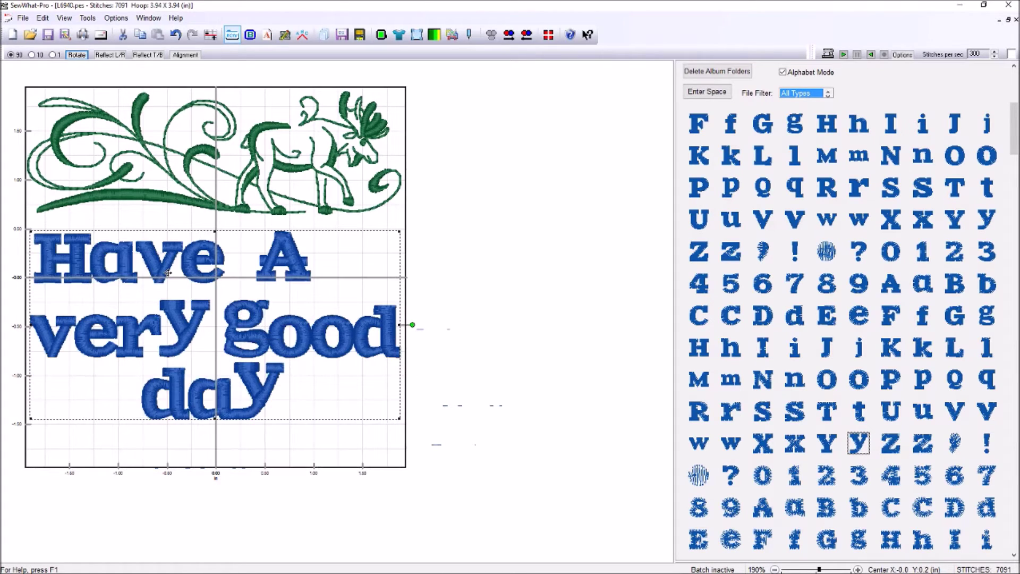
pyautogui.click(426, 402)
pyautogui.moveTo(472, 392); pyautogui.dragTo(93, 312)
pyautogui.moveTo(497, 409); pyautogui.dragTo(12, 223)
pyautogui.moveTo(494, 372); pyautogui.dragTo(398, 319)
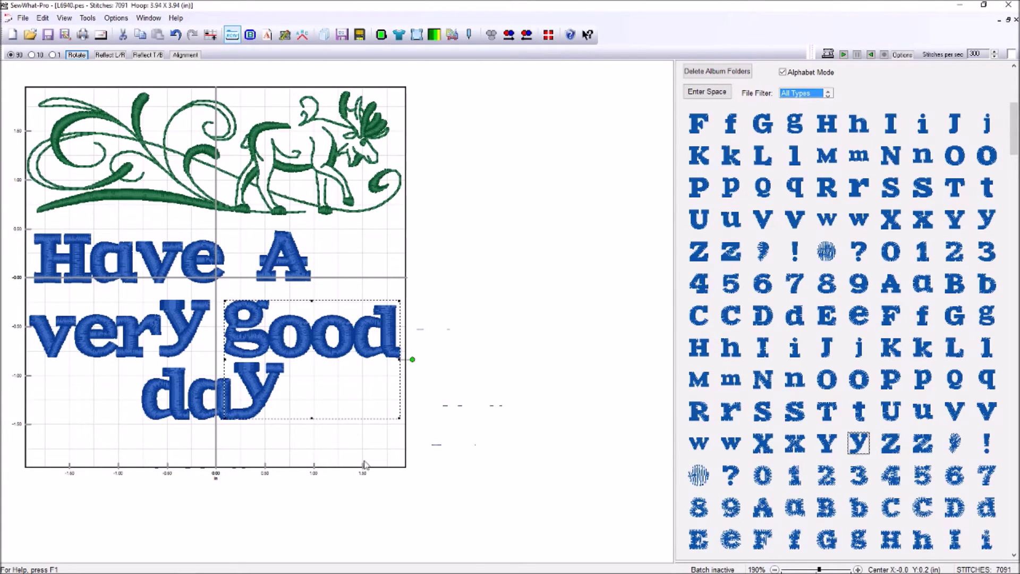
pyautogui.click(243, 320)
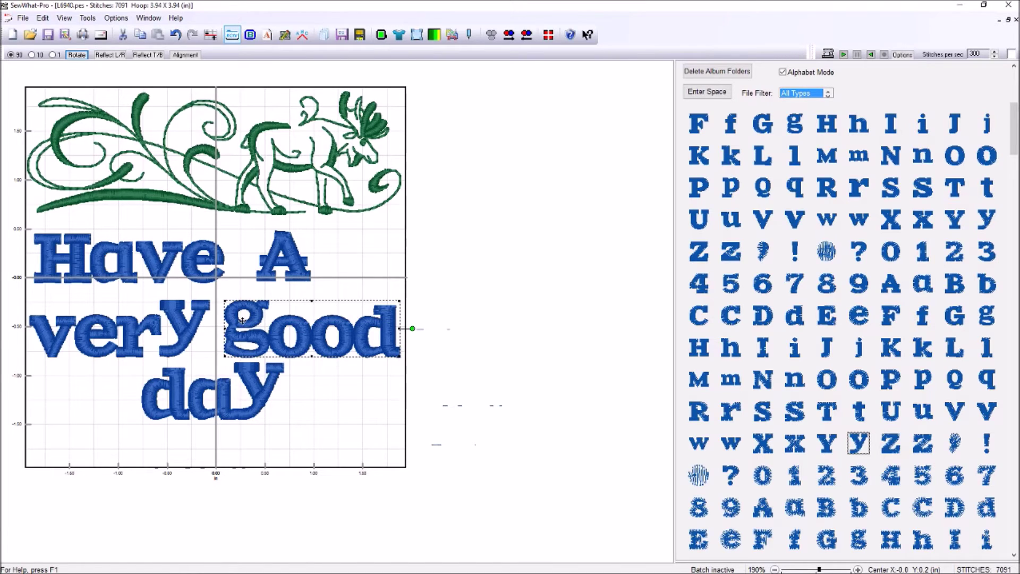
pyautogui.moveTo(452, 328); pyautogui.dragTo(237, 328)
pyautogui.moveTo(423, 403); pyautogui.dragTo(146, 325)
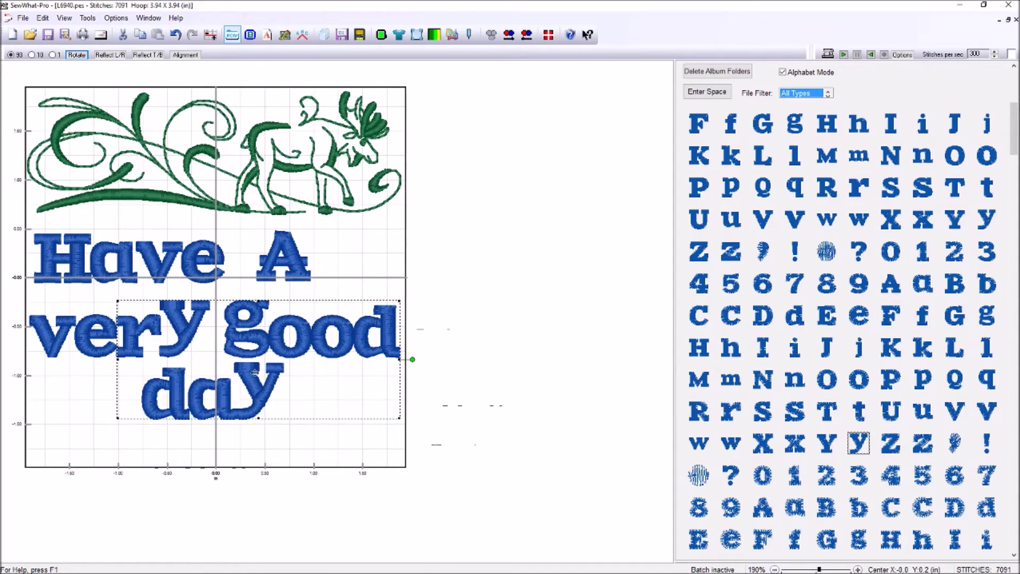
pyautogui.click(481, 401)
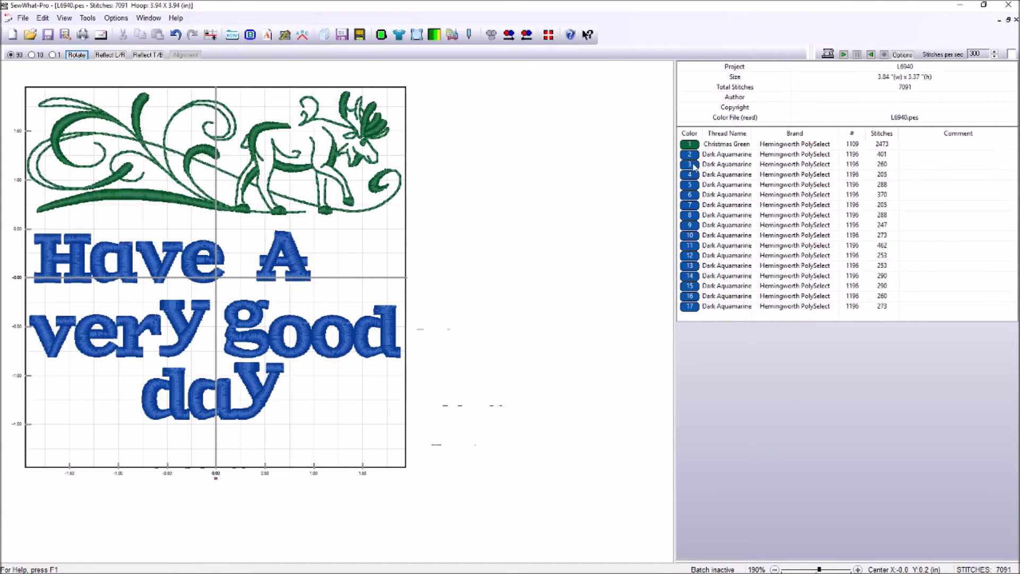
# Select the y of very, g of good and y of day, and lower them slightly.
pyautogui.click(691, 195)
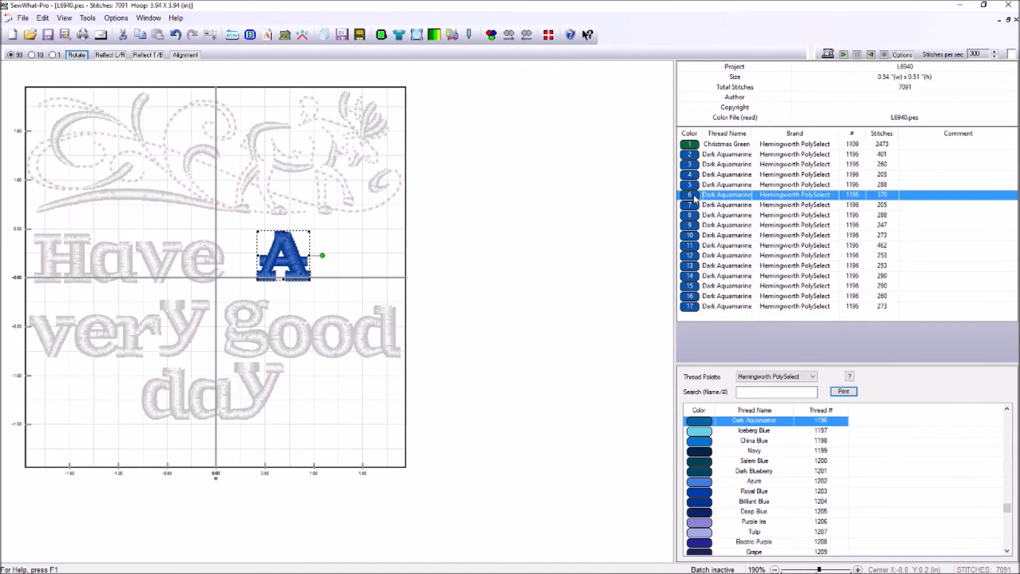
pyautogui.click(691, 235)
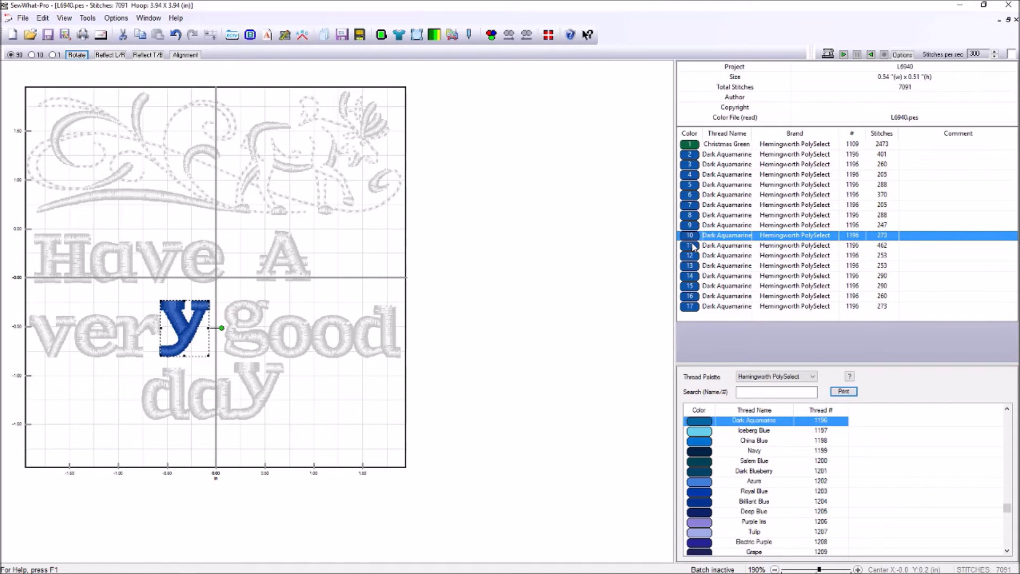
pyautogui.keyDown('ctrl'); pyautogui.click(694, 246); pyautogui.keyUp('ctrl')
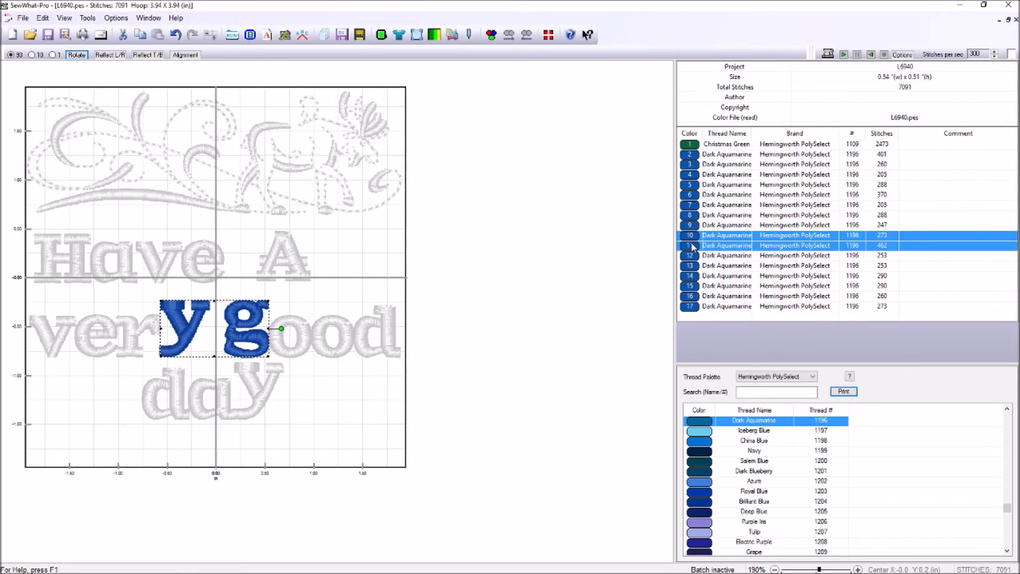
pyautogui.keyDown('ctrl'); pyautogui.click(692, 308); pyautogui.keyUp('ctrl')
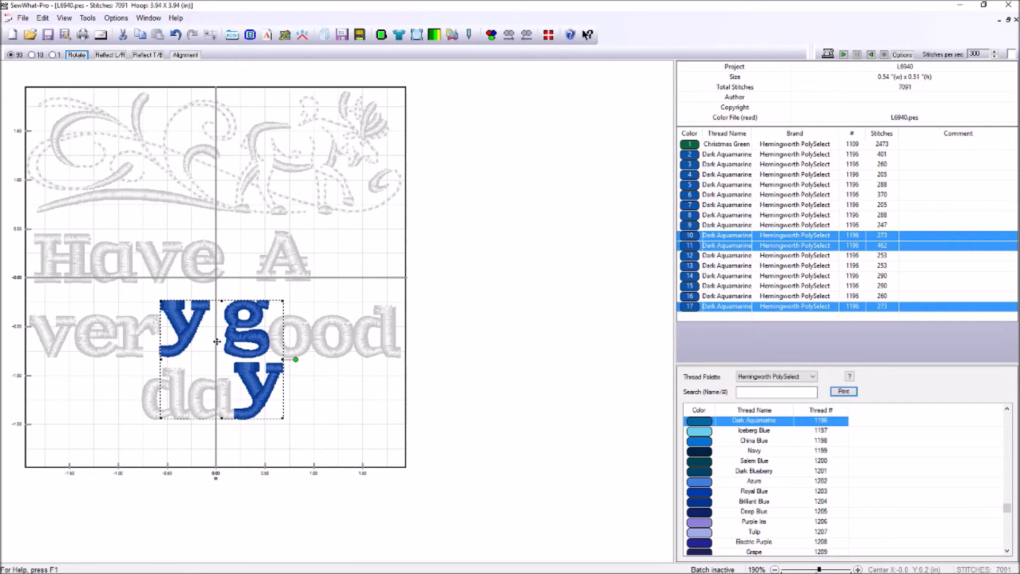
pyautogui.moveTo(217, 342); pyautogui.dragTo(217, 357)
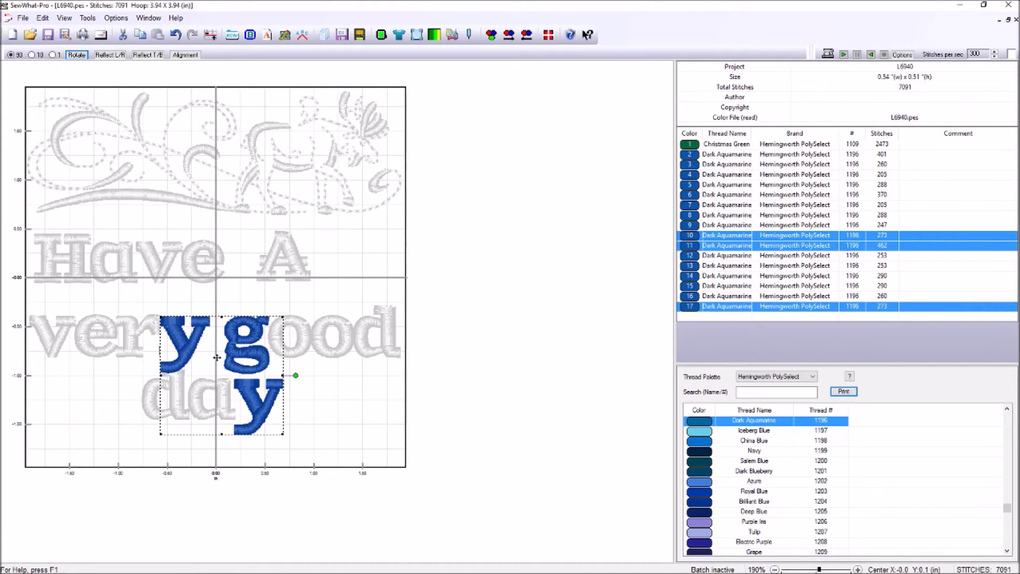
pyautogui.moveTo(217, 357); pyautogui.dragTo(217, 356)
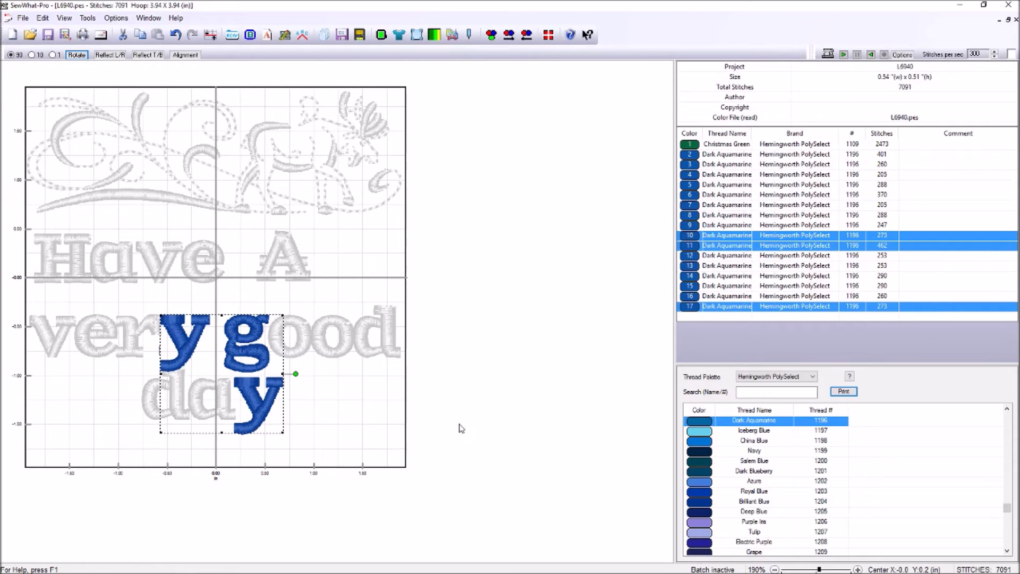
pyautogui.click(365, 418)
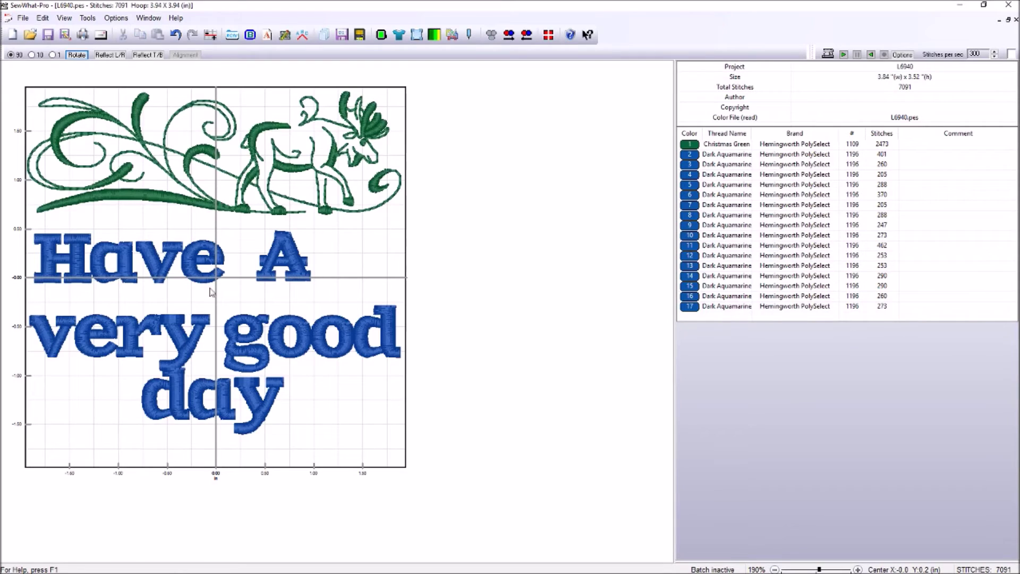
pyautogui.moveTo(317, 402); pyautogui.dragTo(102, 403)
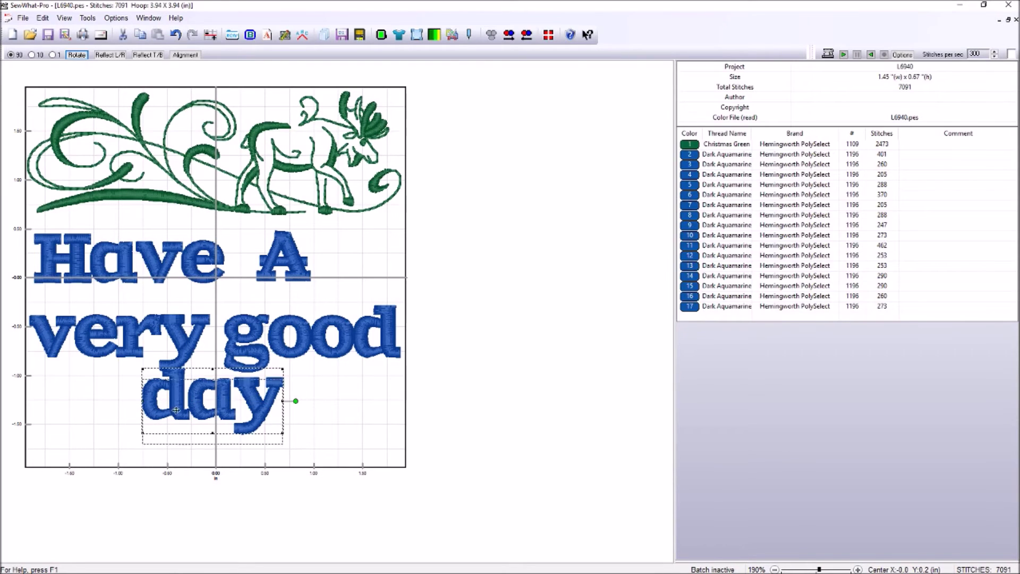
pyautogui.click(316, 415)
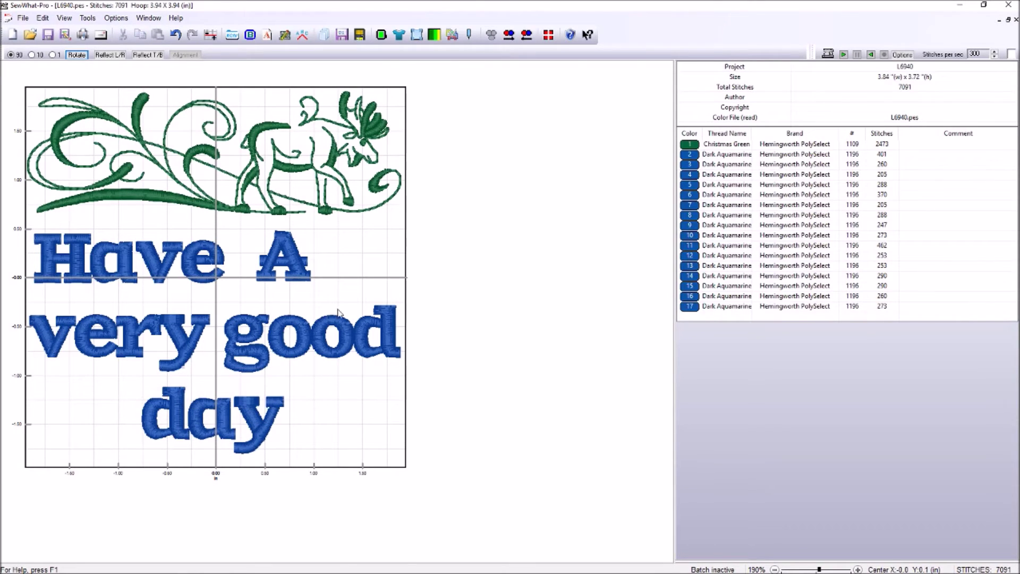
pyautogui.moveTo(359, 278); pyautogui.dragTo(85, 229)
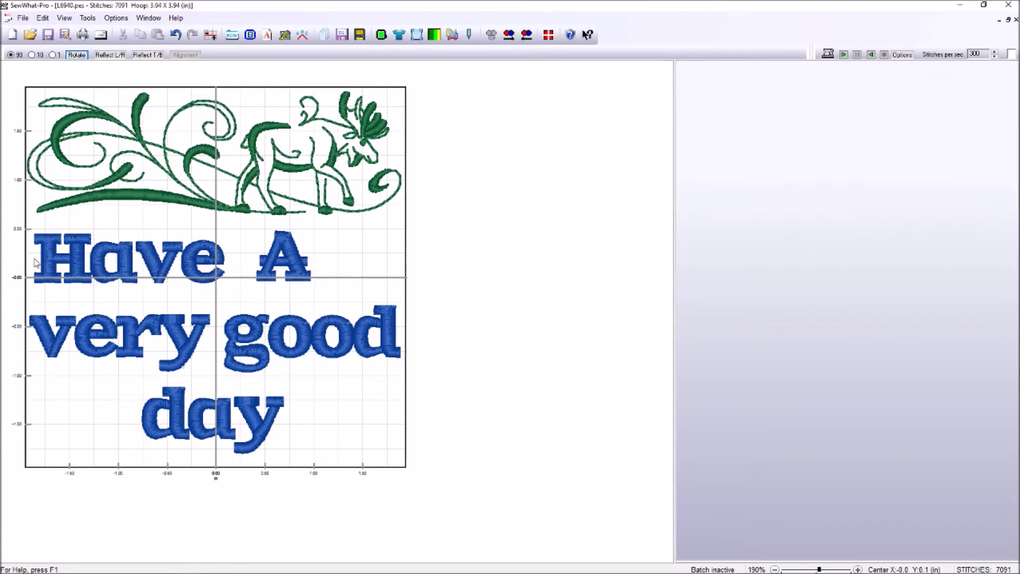
pyautogui.moveTo(134, 261); pyautogui.dragTo(130, 265)
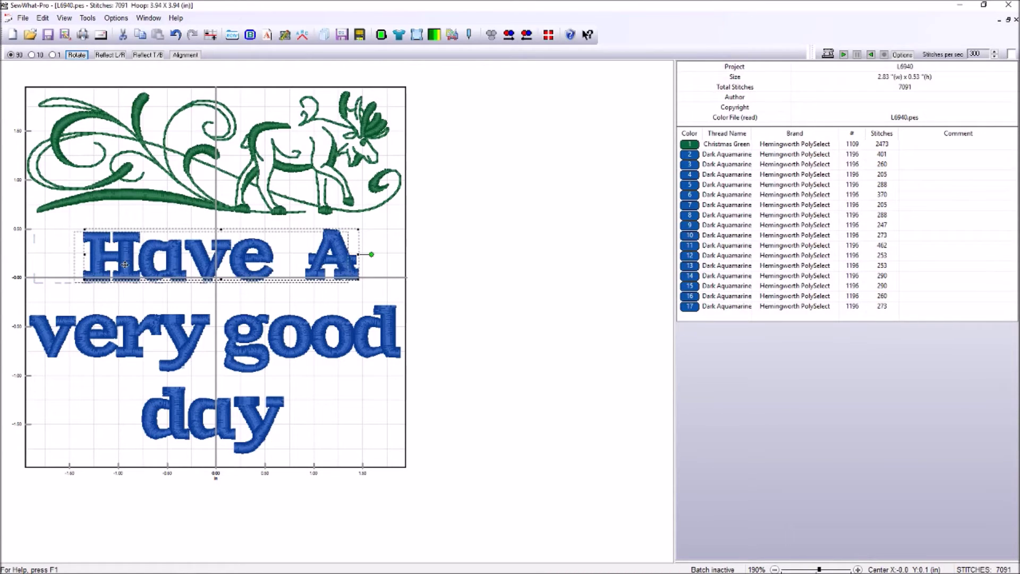
pyautogui.press('Right')
pyautogui.press('Right')
pyautogui.press('Right')
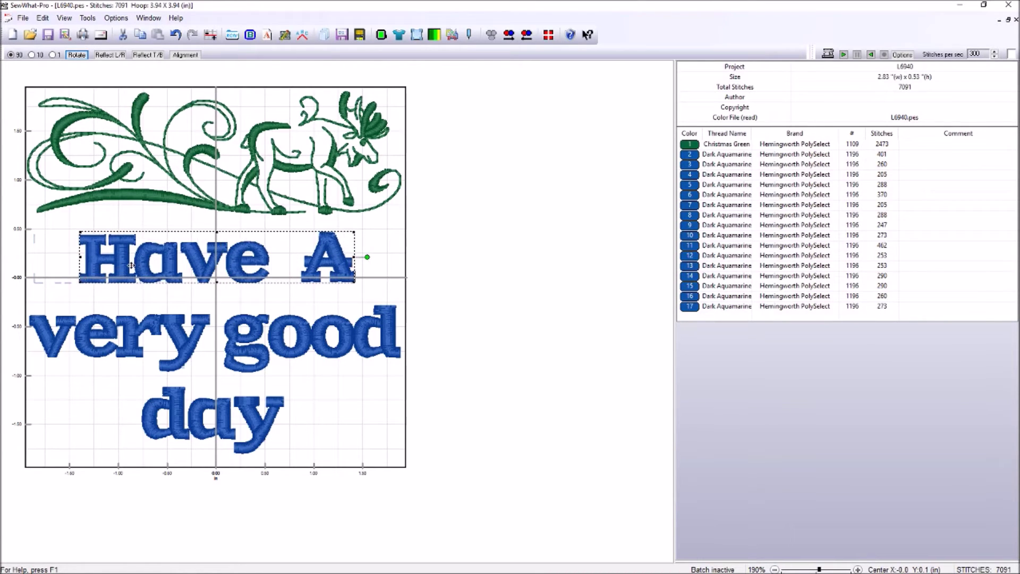
pyautogui.press('Left')
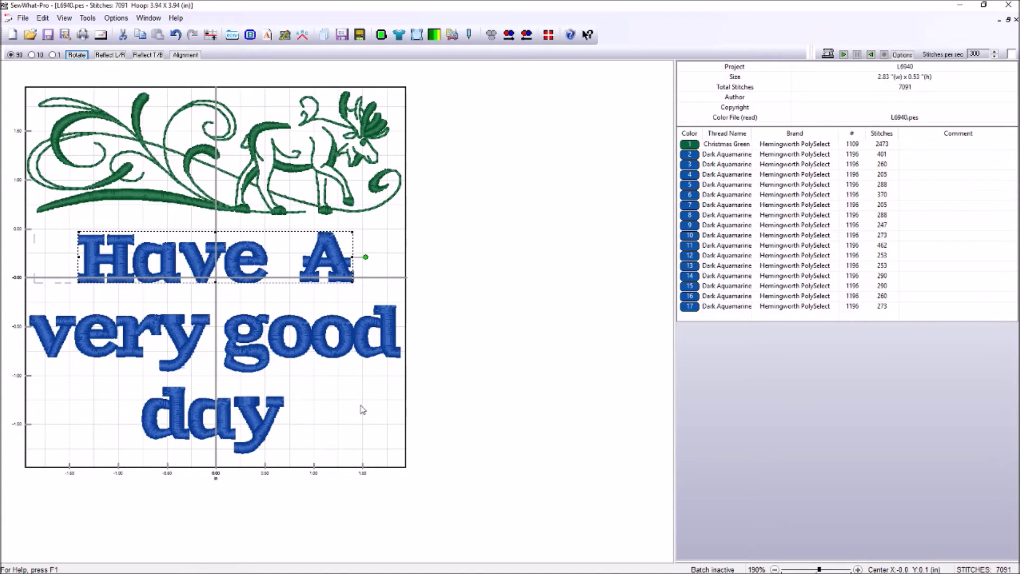
pyautogui.click(359, 410)
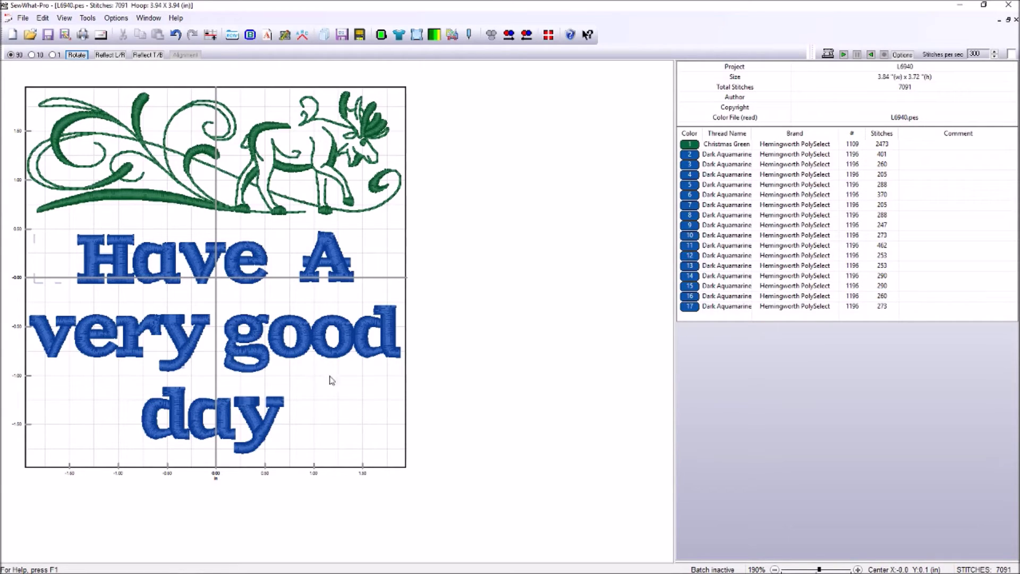
pyautogui.click(191, 343)
pyautogui.moveTo(191, 316); pyautogui.dragTo(192, 303)
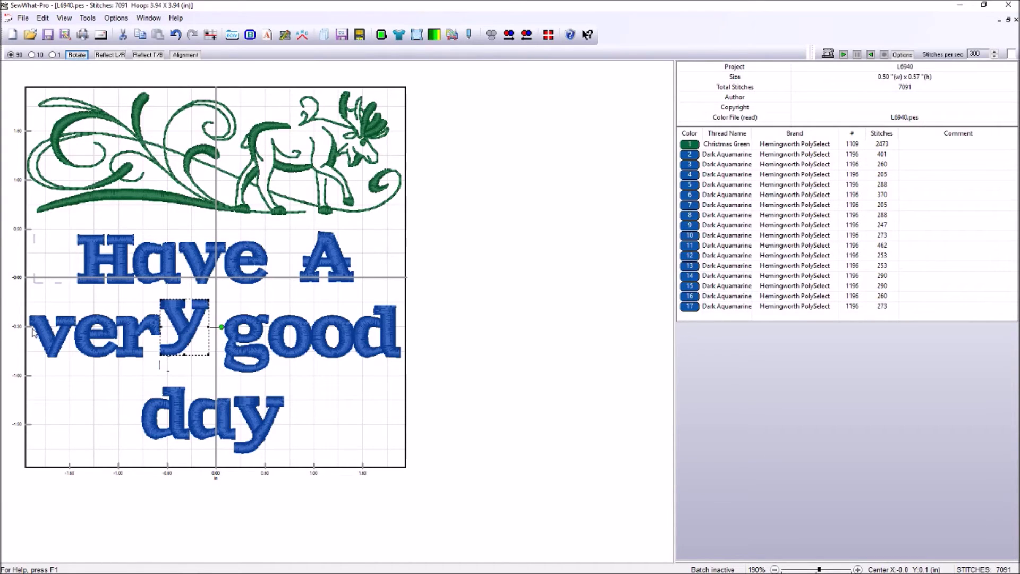
pyautogui.click(150, 338)
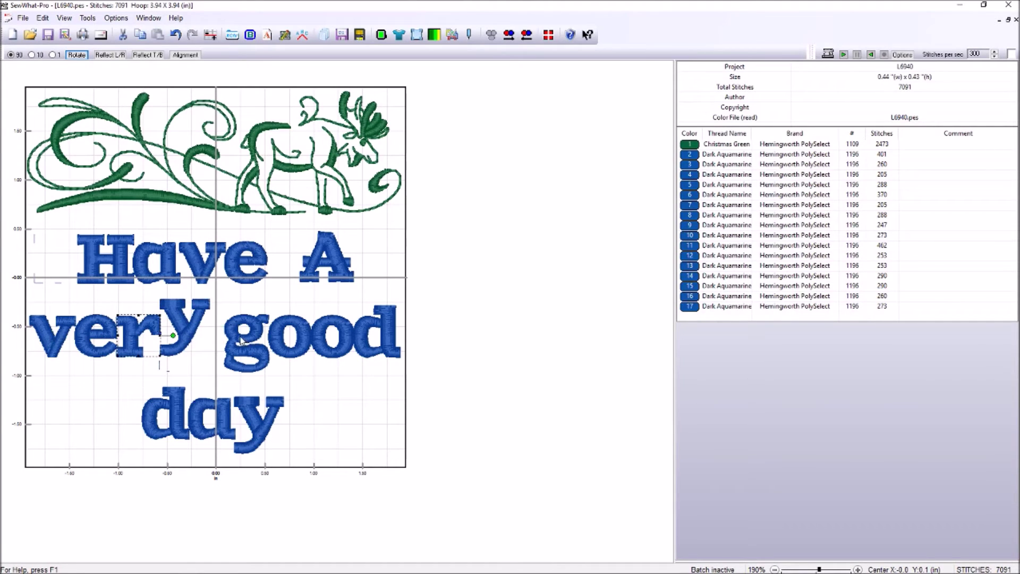
pyautogui.click(176, 319)
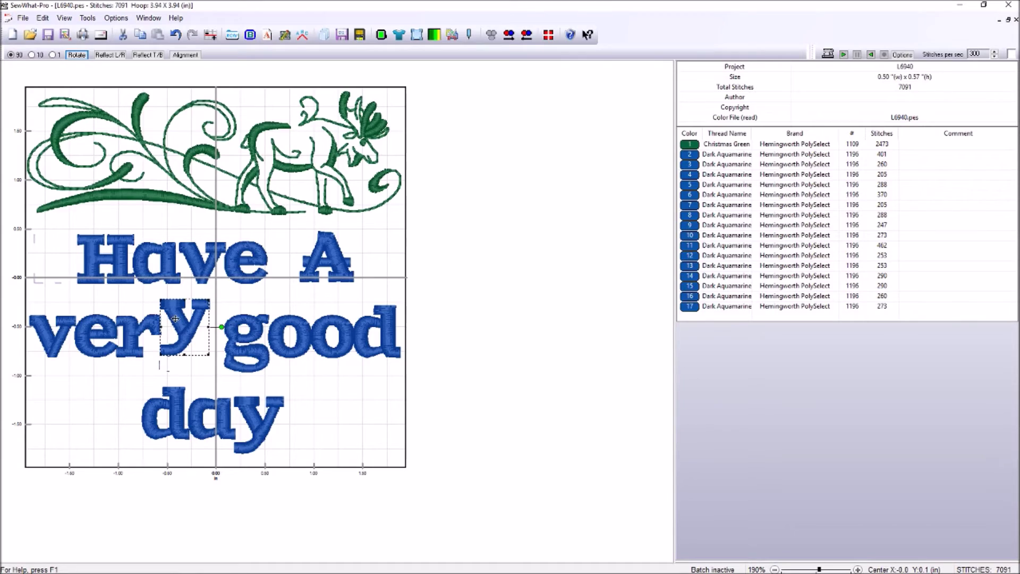
pyautogui.moveTo(175, 319); pyautogui.dragTo(177, 335)
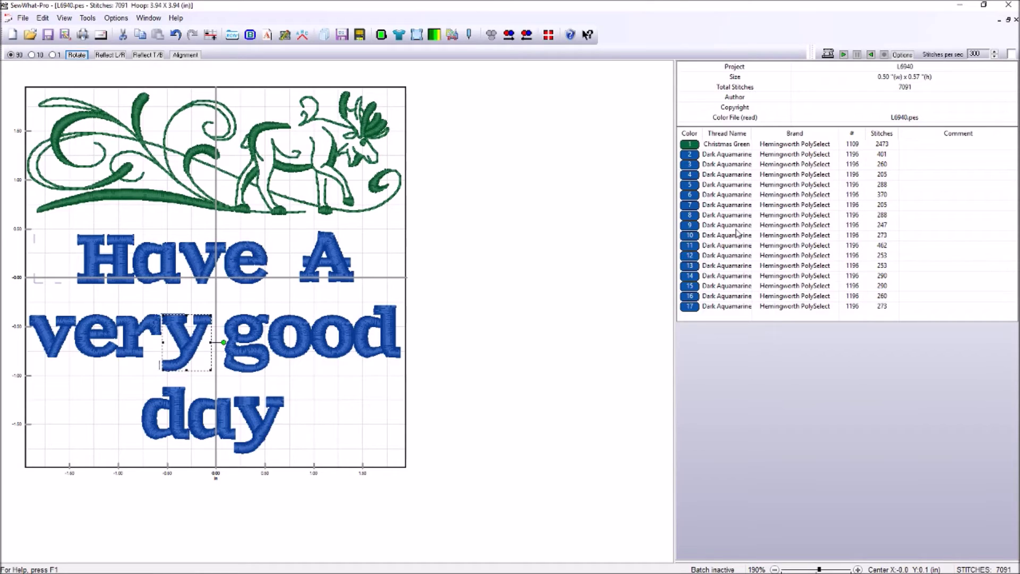
pyautogui.click(696, 218)
pyautogui.click(694, 246)
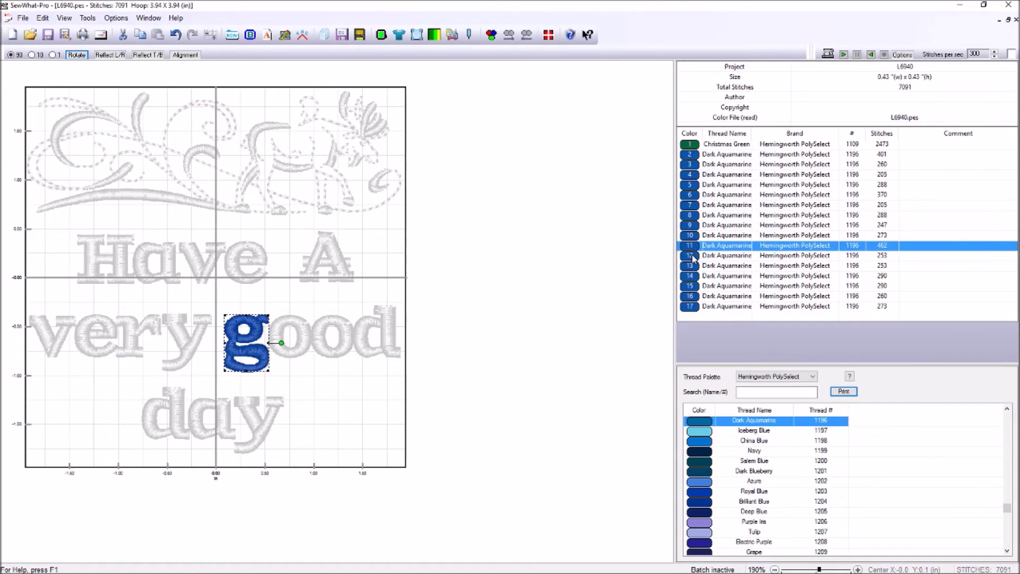
pyautogui.click(694, 256)
pyautogui.click(694, 265)
pyautogui.click(694, 276)
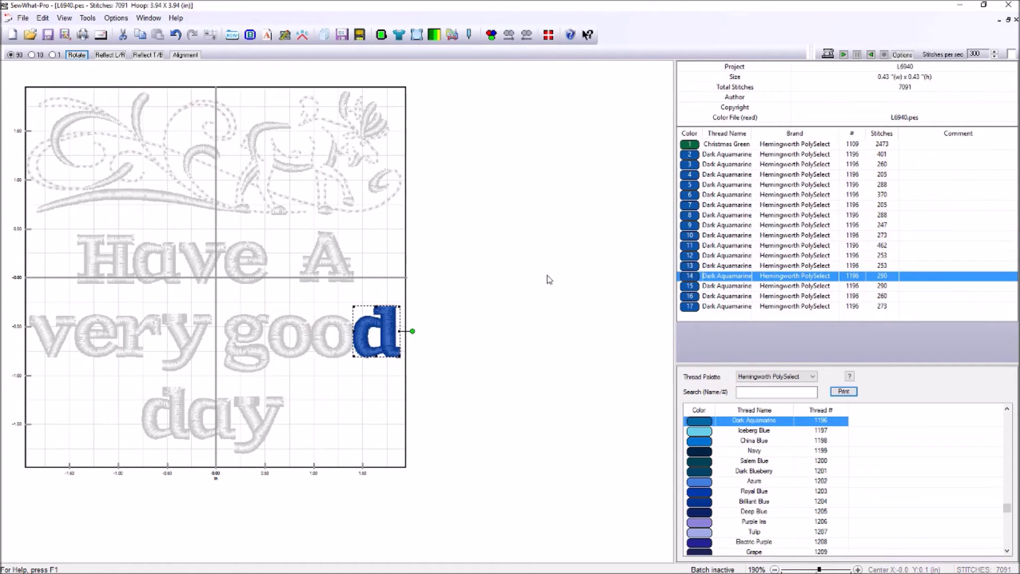
pyautogui.click(546, 277)
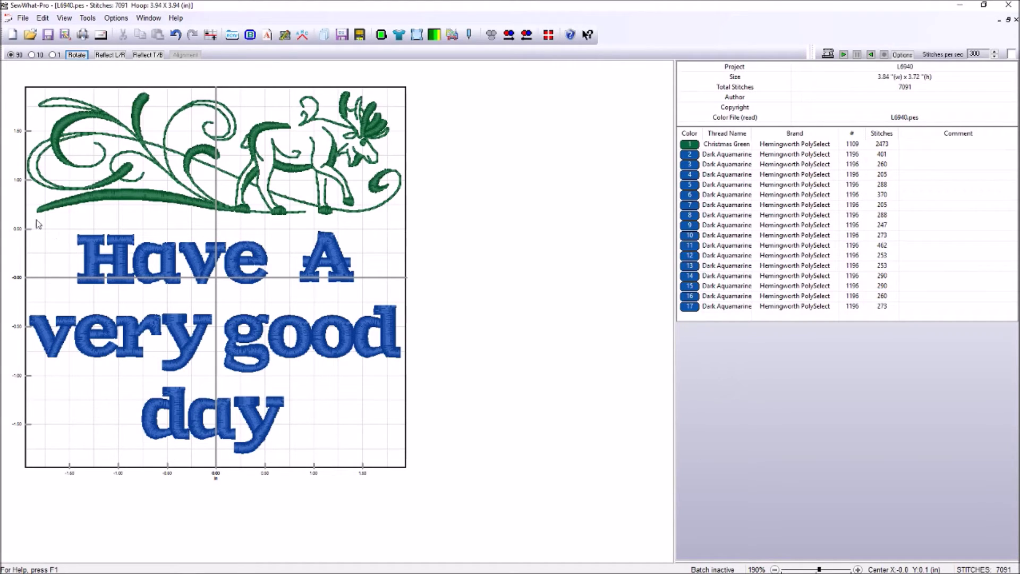
# Box-select the three lines of blue 'Have A very good day' lettering.
pyautogui.moveTo(22, 223); pyautogui.dragTo(431, 497)
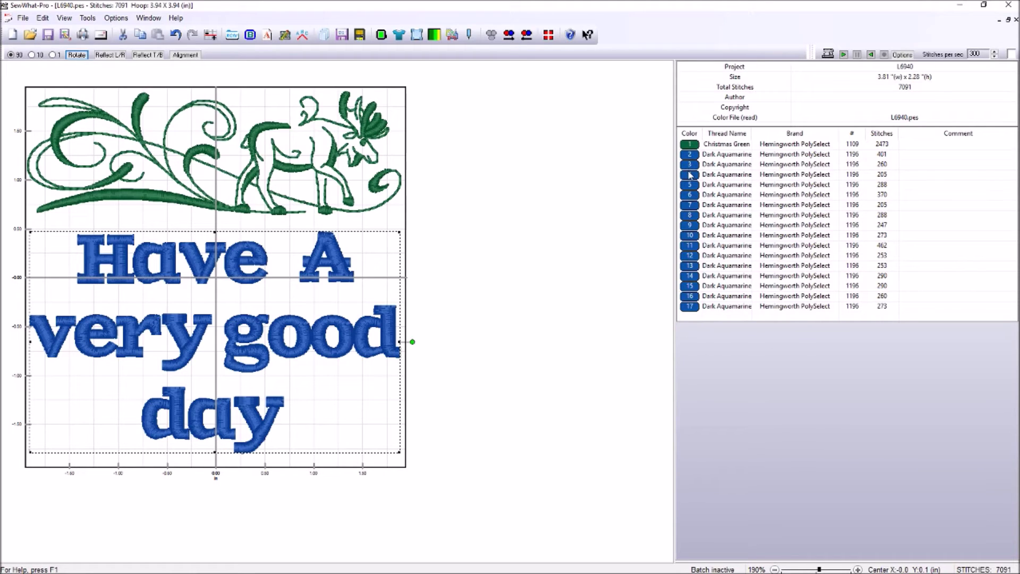
pyautogui.click(689, 145)
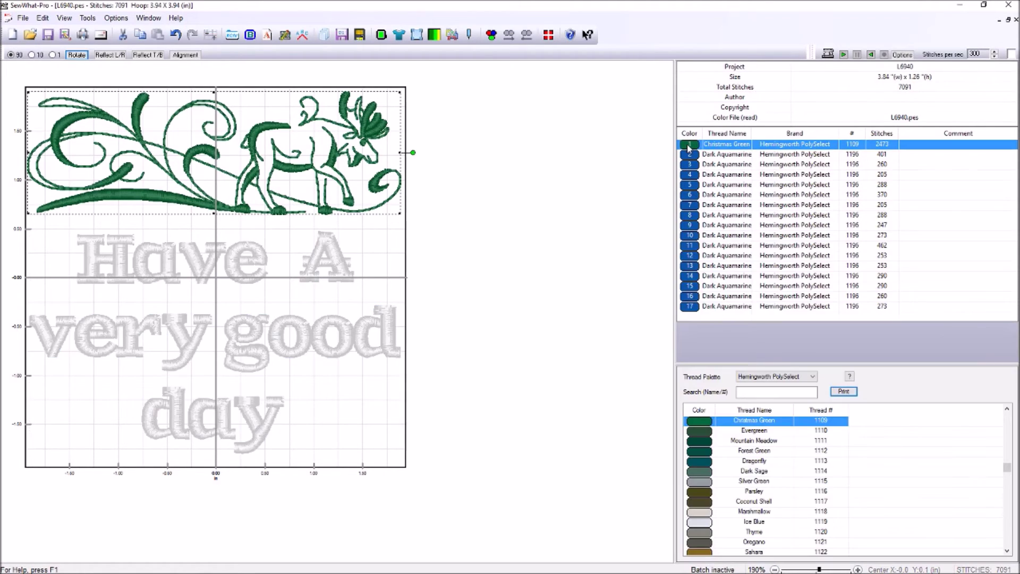
pyautogui.click(621, 152)
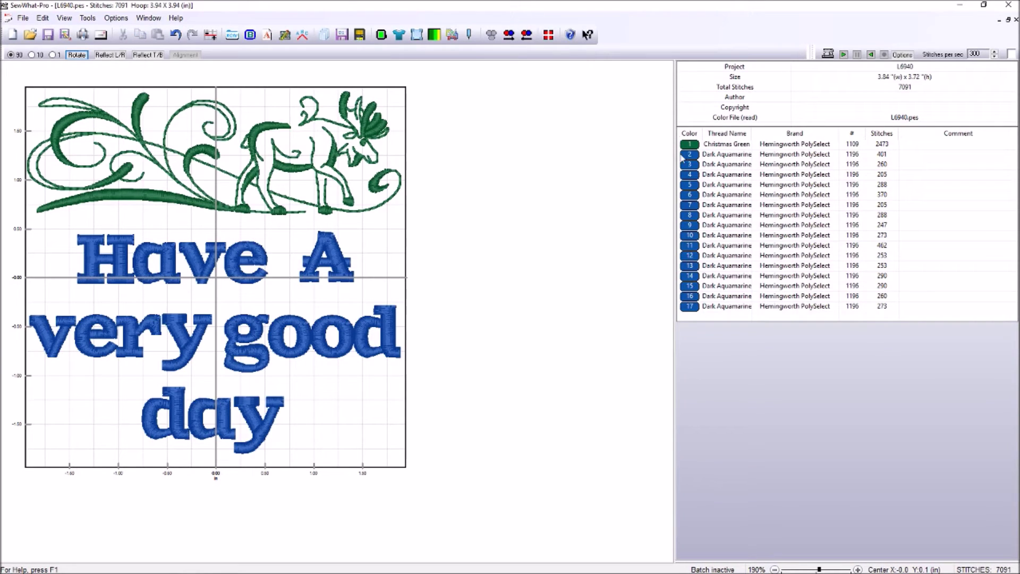
pyautogui.click(691, 160)
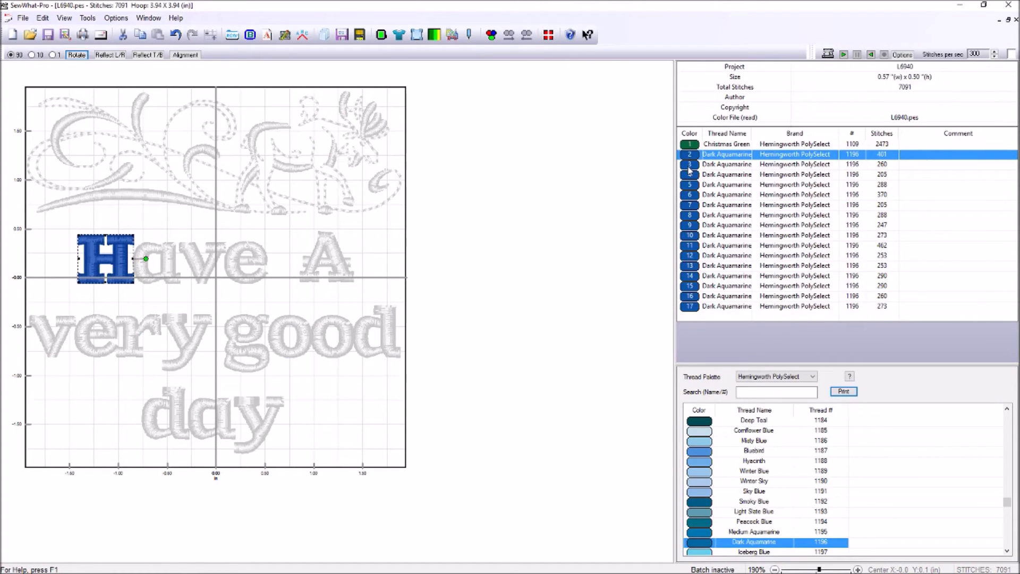
pyautogui.click(690, 169)
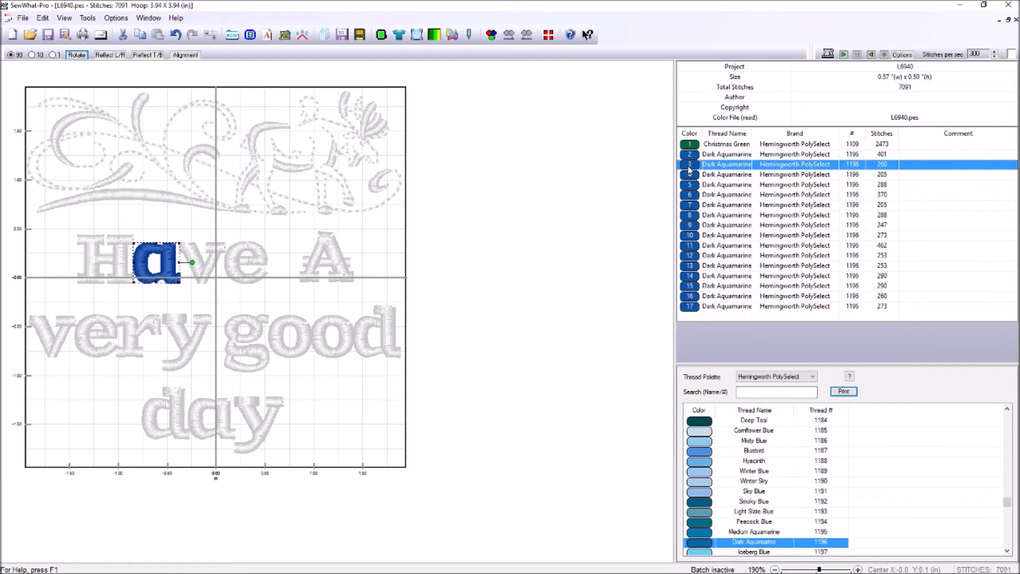
pyautogui.click(619, 283)
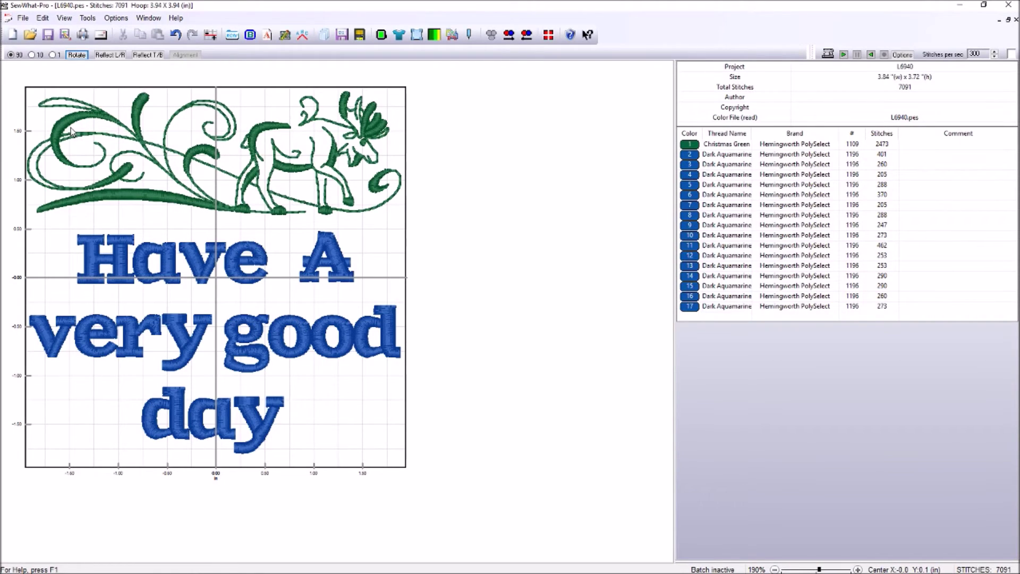
# Join all adjacent same-colour threads, merging the 16 Dark Aquamarine letter stops into one.
pyautogui.click(41, 18)
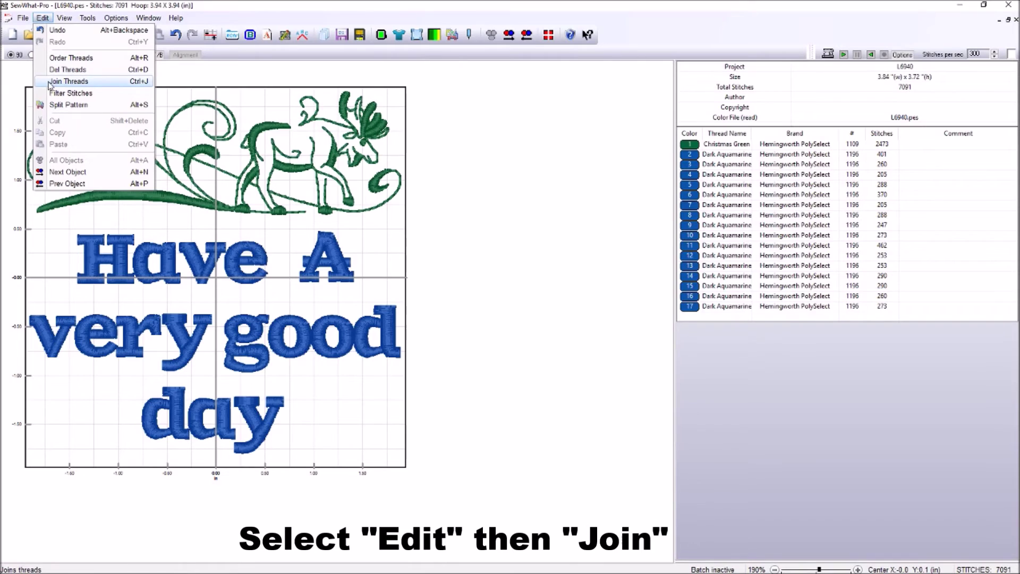
pyautogui.click(68, 82)
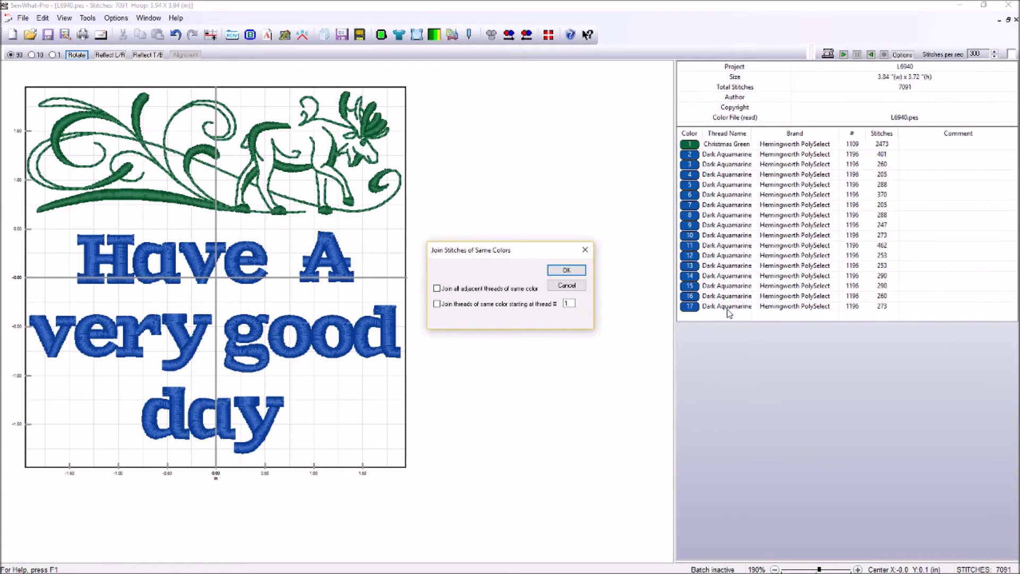
pyautogui.click(437, 289)
pyautogui.click(579, 271)
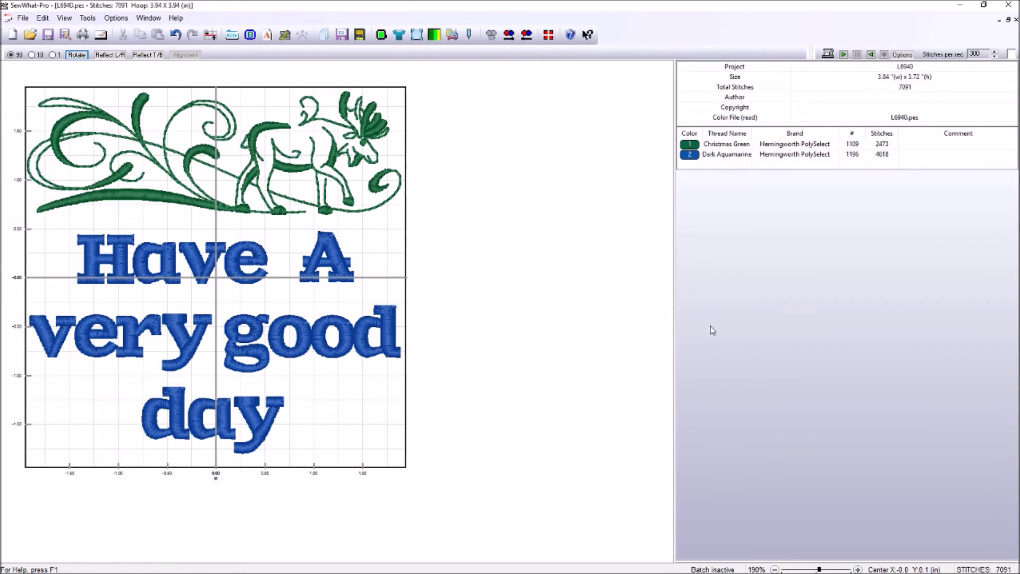
# Check the Christmas Green and Dark Aquamarine threads, then deselect to view the full design.
pyautogui.click(690, 148)
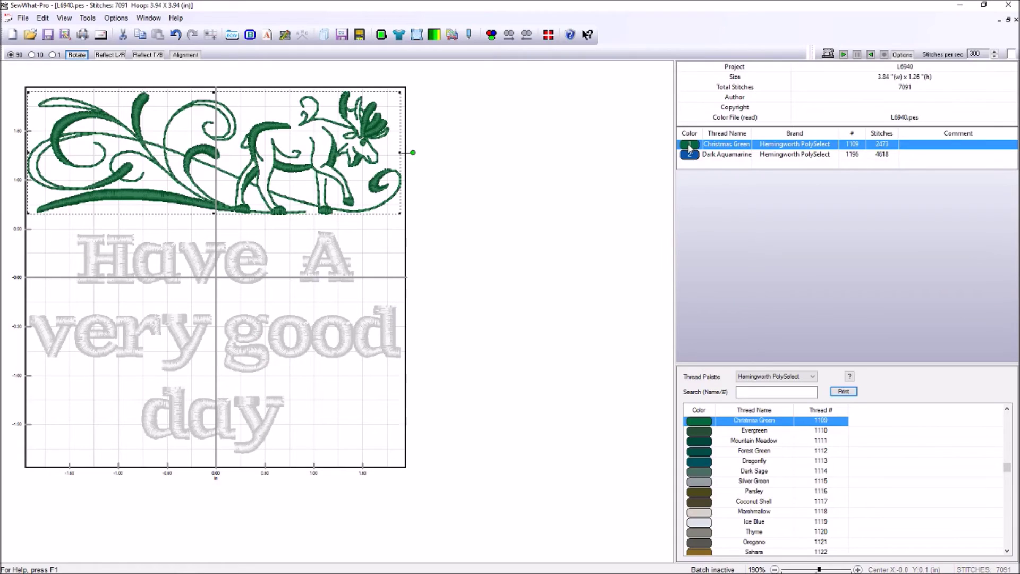
pyautogui.click(689, 155)
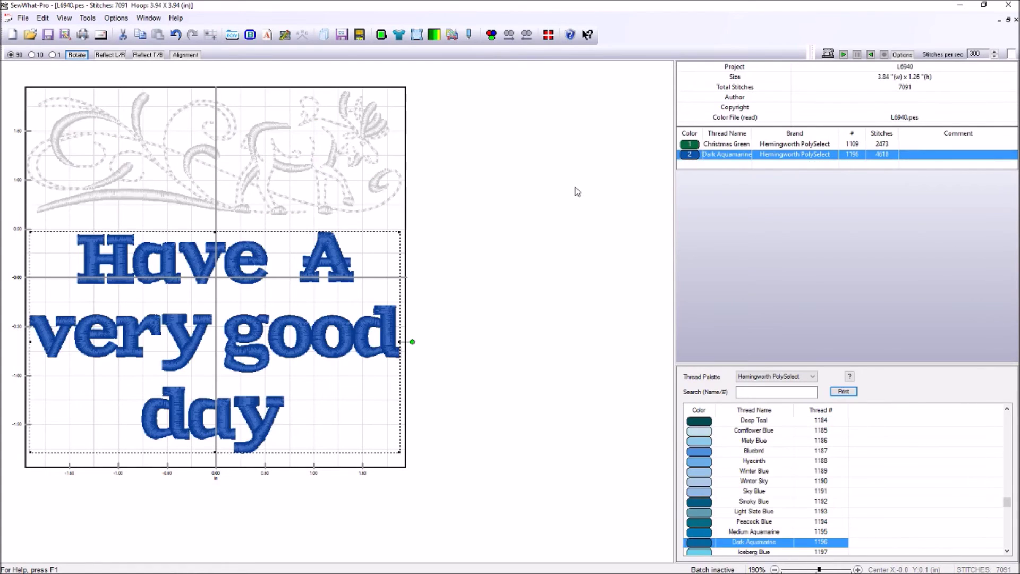
pyautogui.click(577, 191)
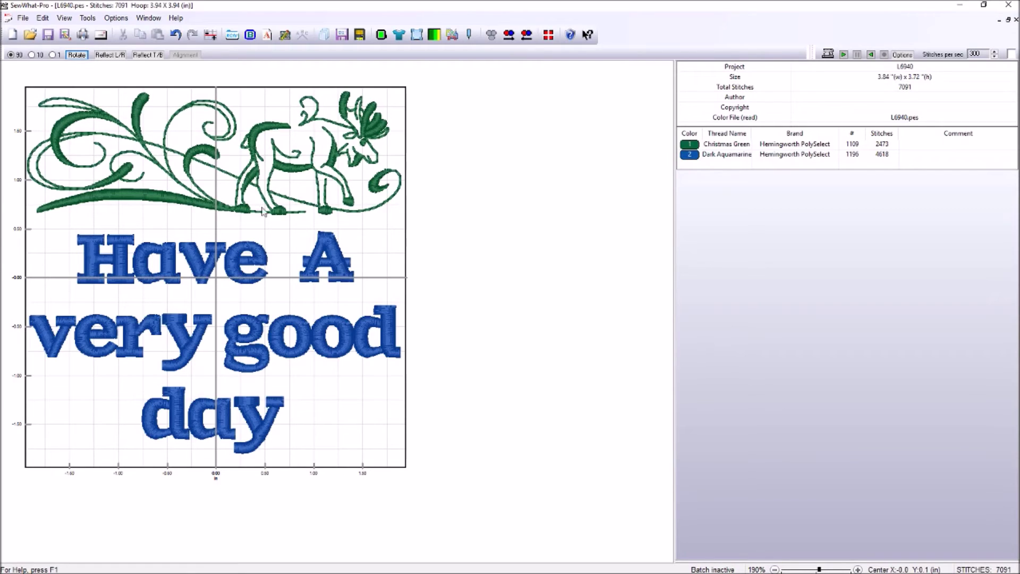
pyautogui.click(24, 19)
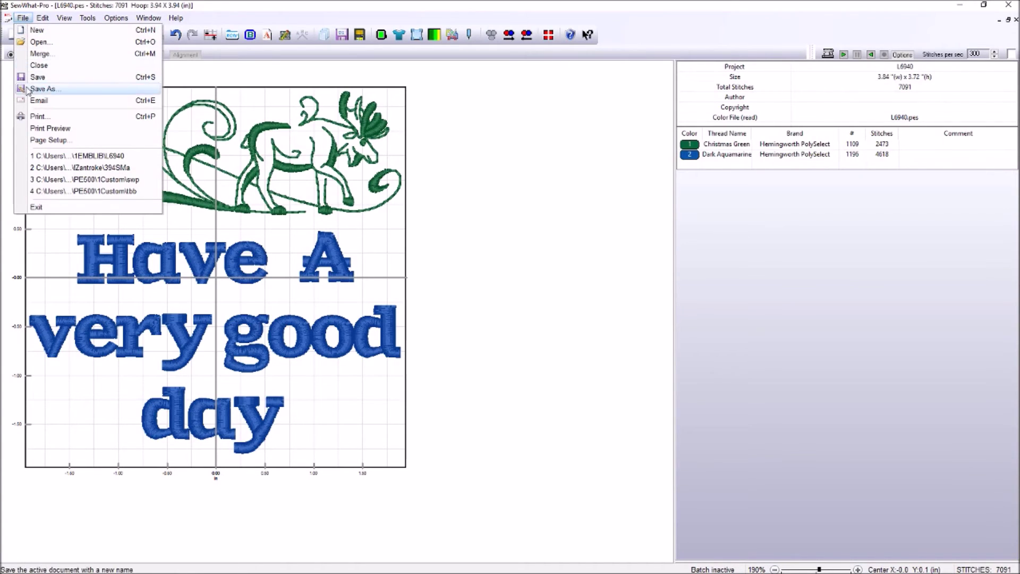
pyautogui.click(37, 88)
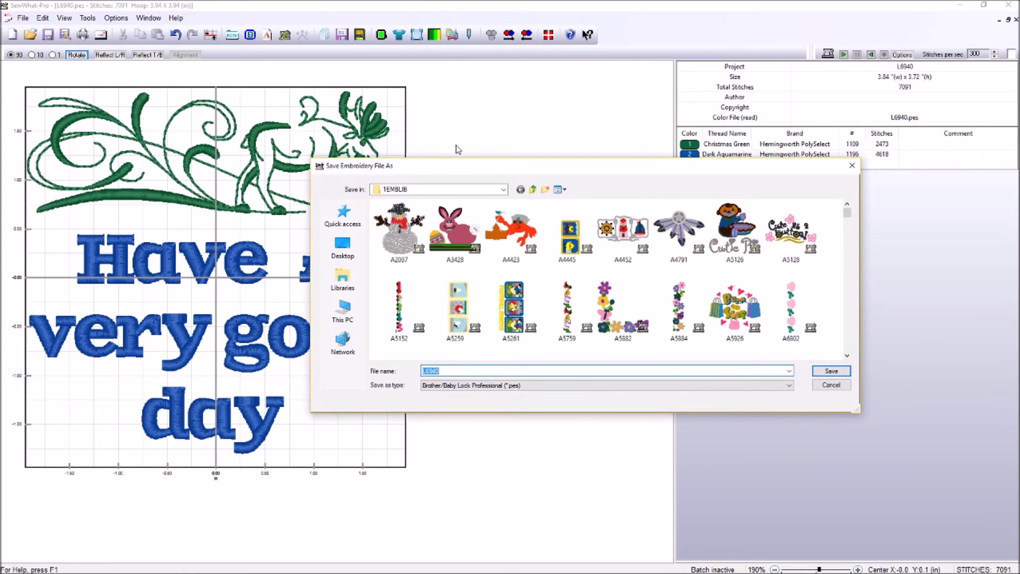
pyautogui.click(534, 189)
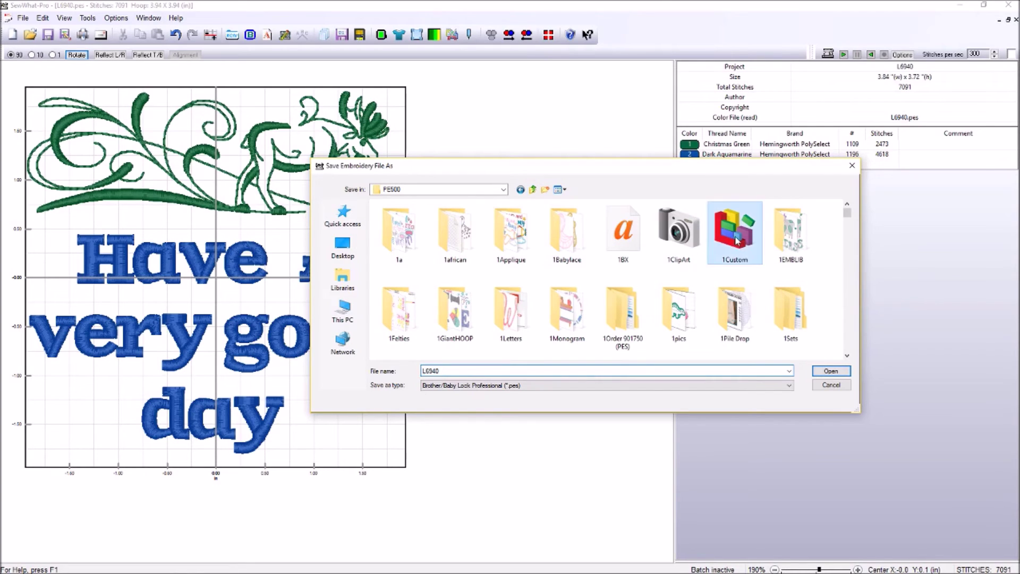
pyautogui.doubleClick(736, 240)
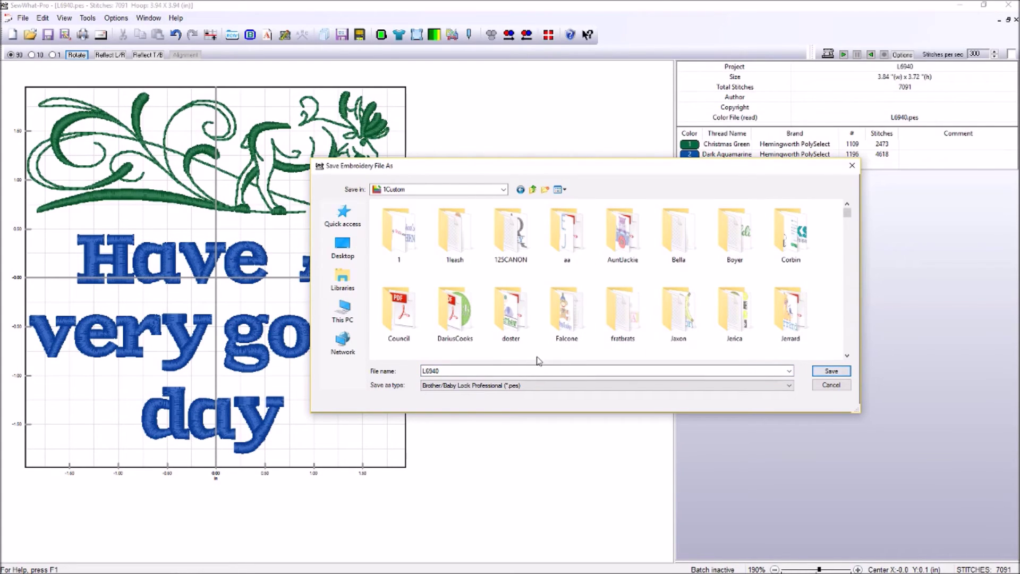
pyautogui.doubleClick(460, 371)
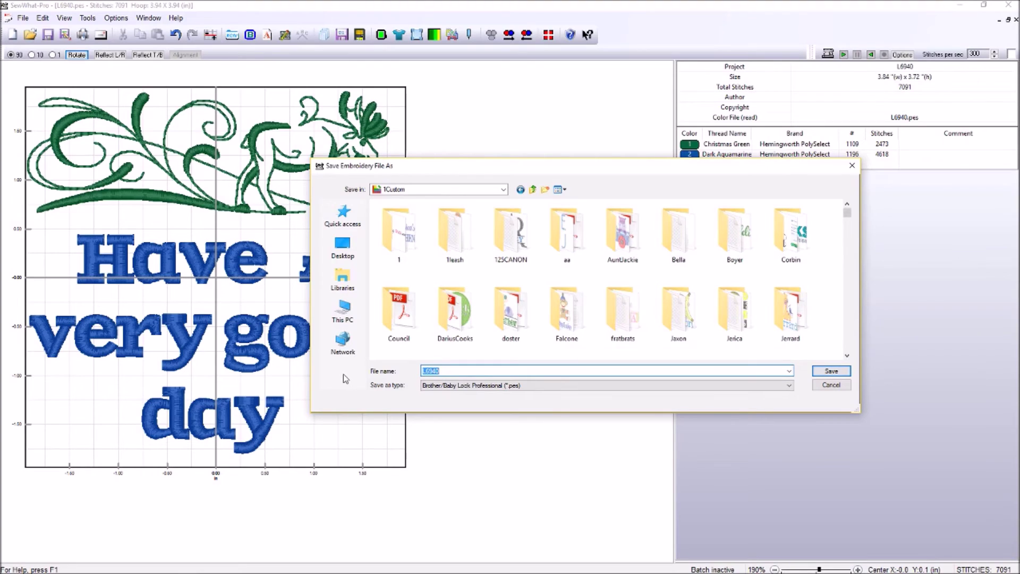
pyautogui.write('custom')
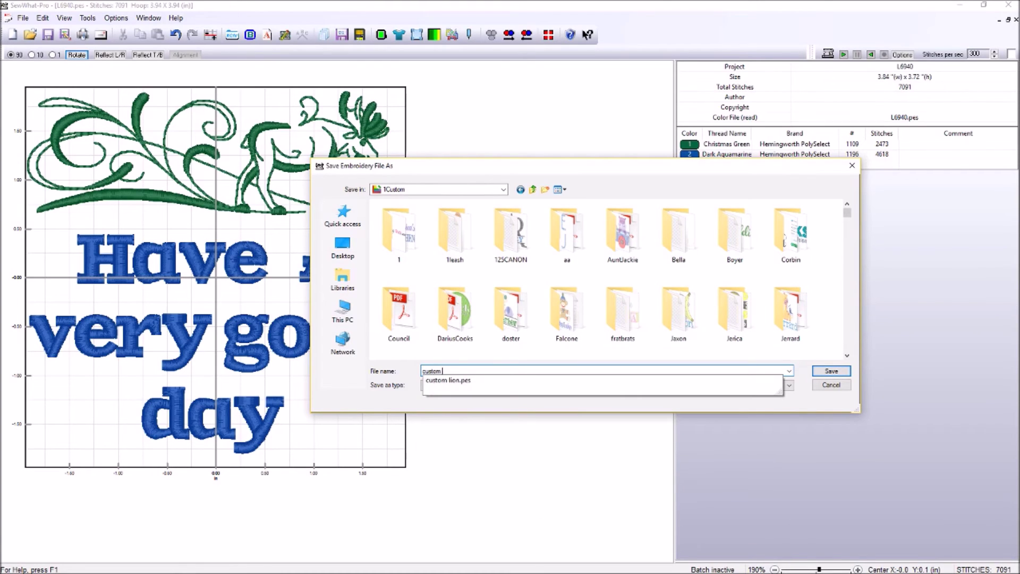
pyautogui.write(' moose')
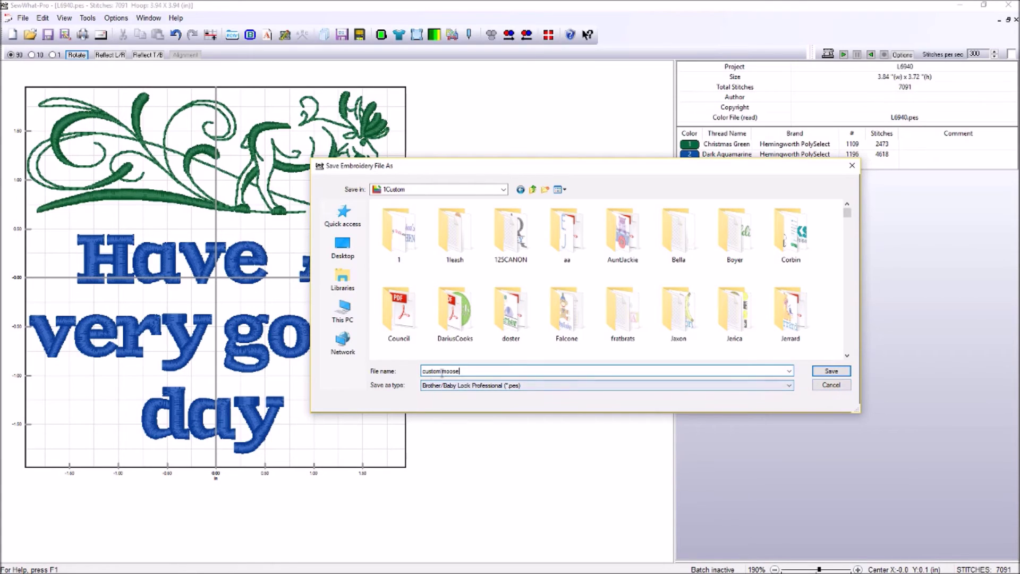
pyautogui.click(832, 385)
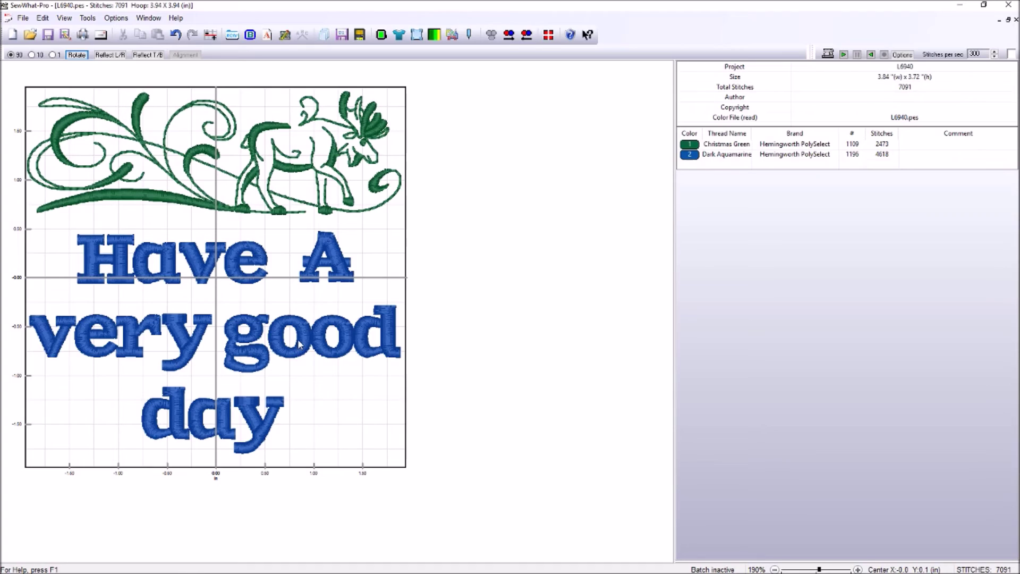
# Delete the Dark Aquamarine lettering thread, then undo to restore the 17 colour stops.
pyautogui.click(690, 155)
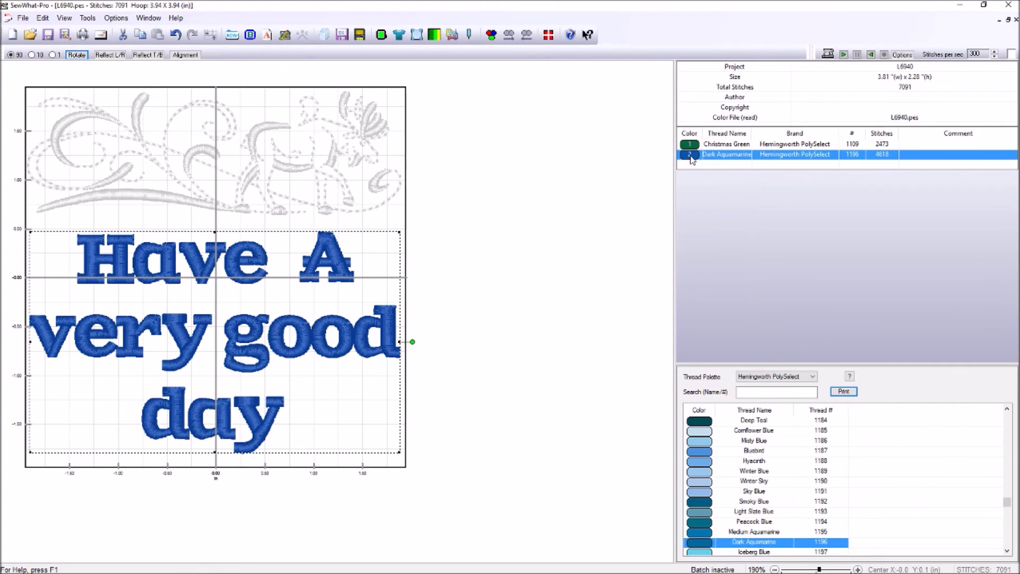
pyautogui.rightClick(691, 158)
pyautogui.click(659, 160)
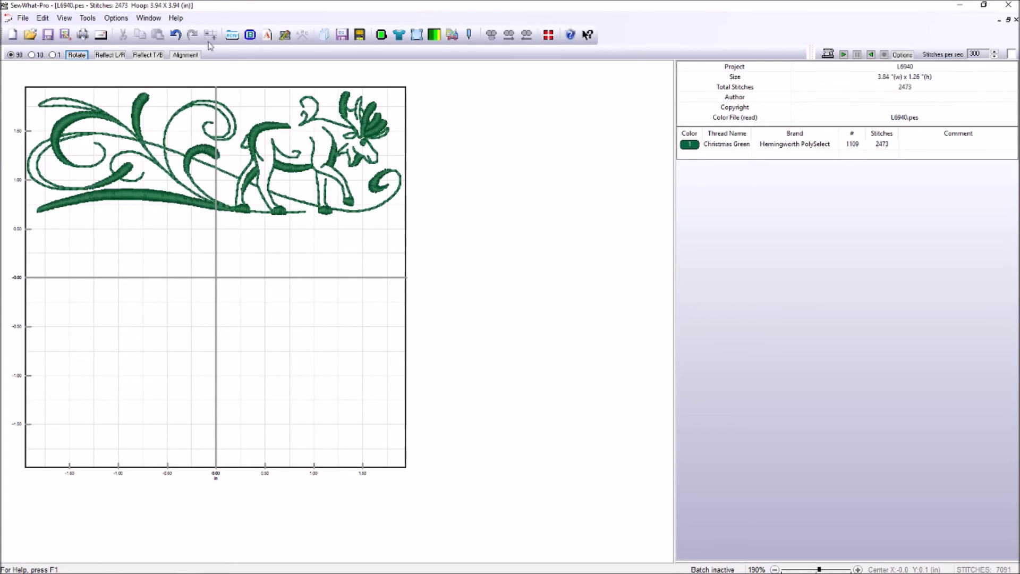
pyautogui.click(176, 35)
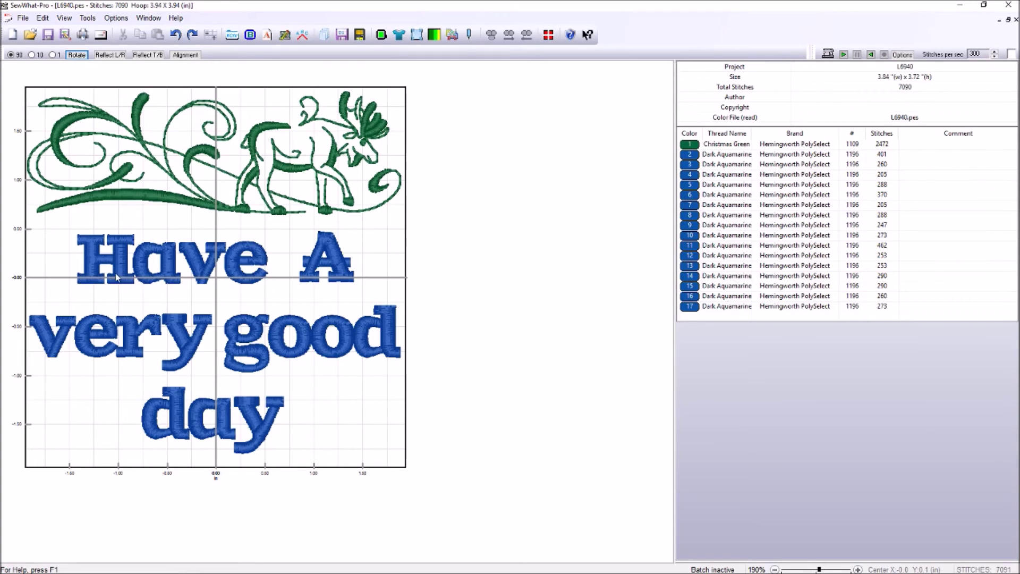
# Select the four colour stops of 'good', recolour them Bluebird (1187), then deselect.
pyautogui.click(258, 345)
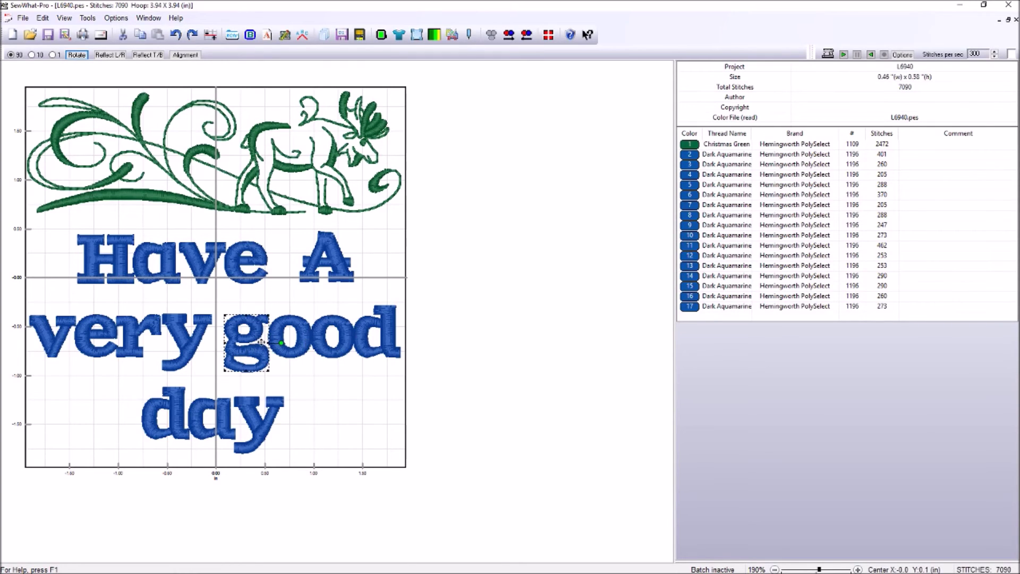
pyautogui.click(690, 307)
pyautogui.click(690, 296)
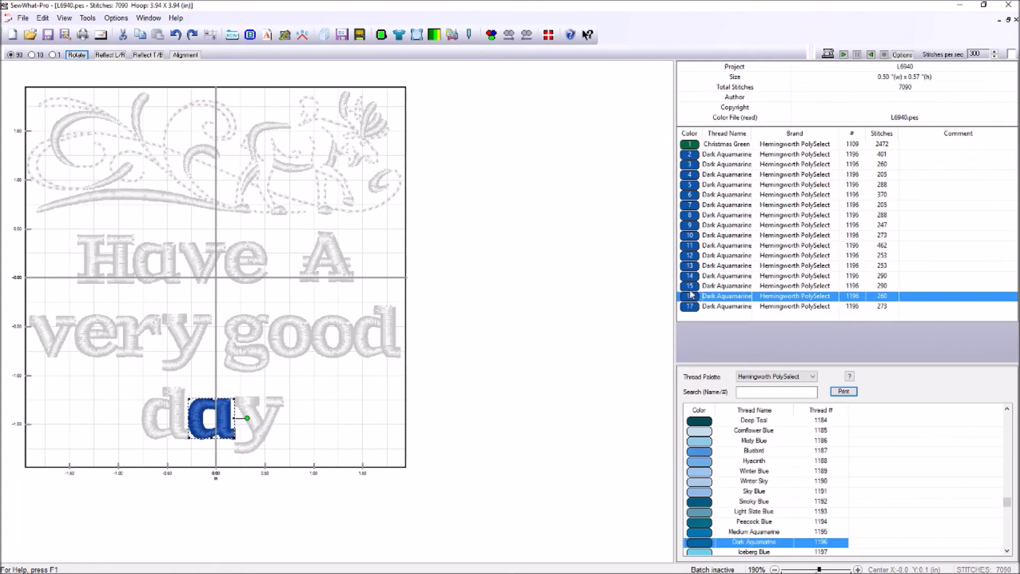
pyautogui.click(693, 286)
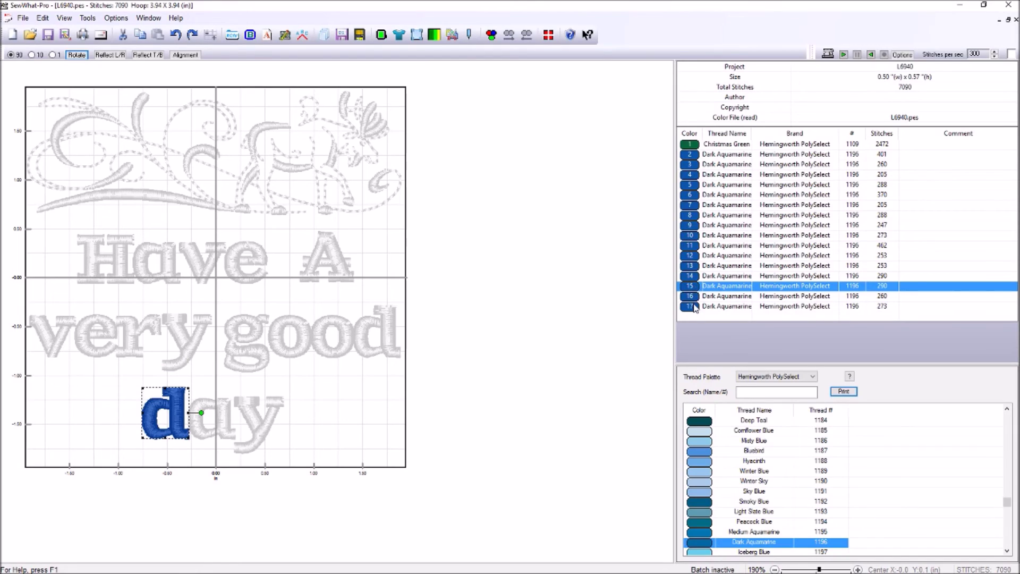
pyautogui.click(691, 276)
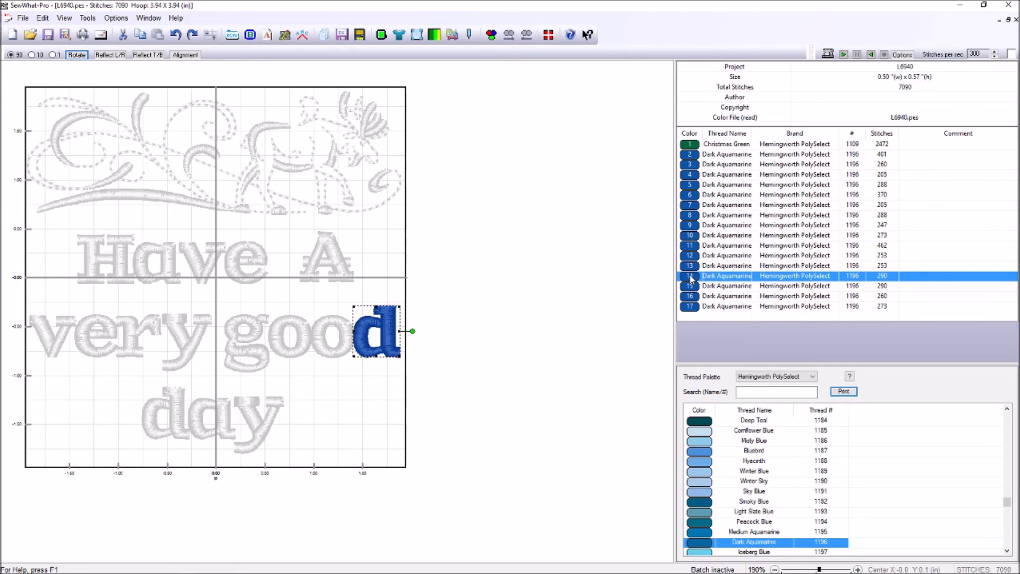
pyautogui.keyDown('shift'); pyautogui.click(691, 269); pyautogui.keyUp('shift')
pyautogui.keyDown('shift'); pyautogui.click(691, 260); pyautogui.keyUp('shift')
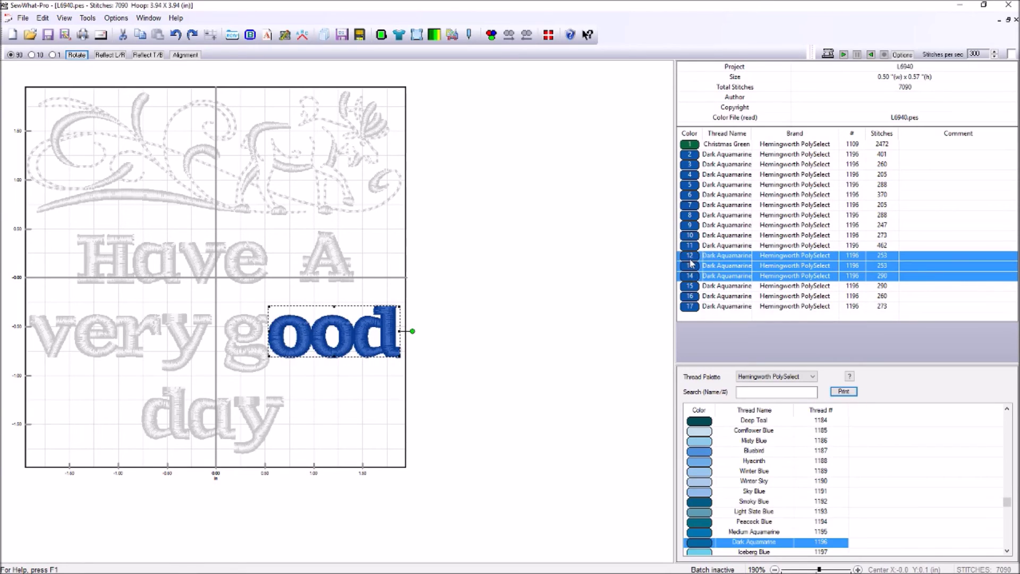
pyautogui.keyDown('shift'); pyautogui.click(690, 249); pyautogui.keyUp('shift')
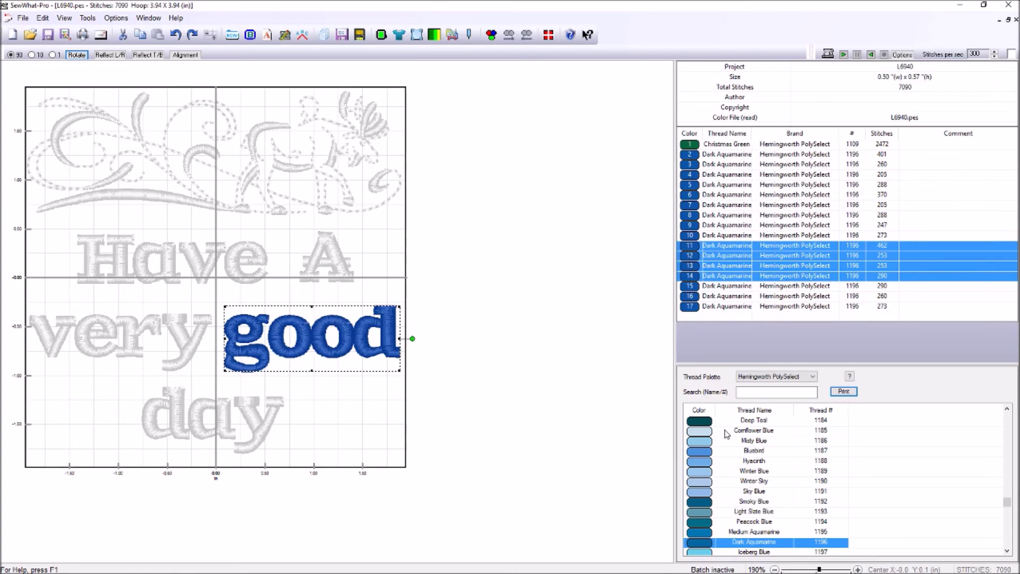
pyautogui.click(710, 452)
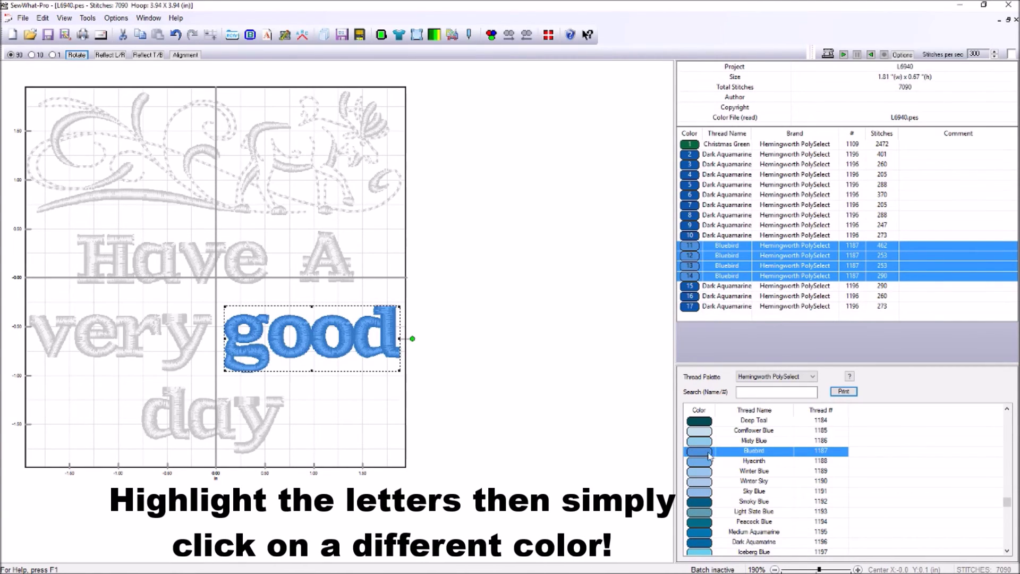
pyautogui.click(629, 447)
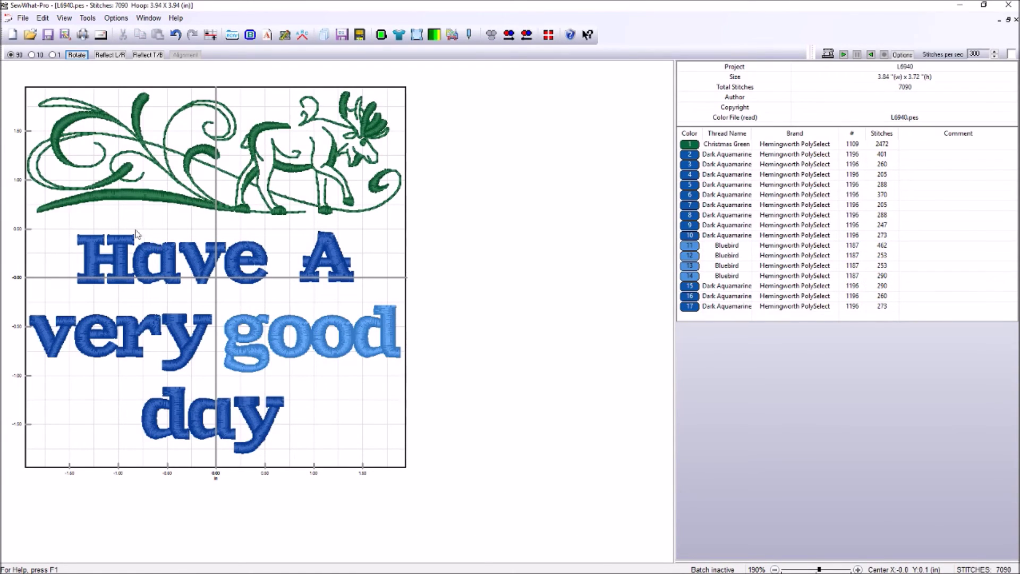
# Join all adjacent same-colour threads into four stops, then isolate the 'day' thread.
pyautogui.click(24, 17)
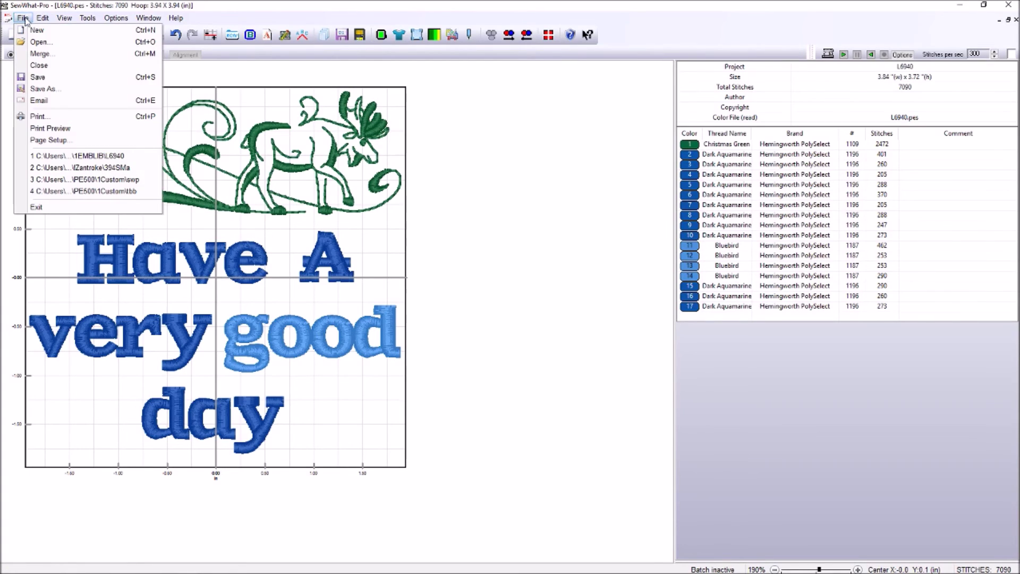
pyautogui.moveTo(40, 19)
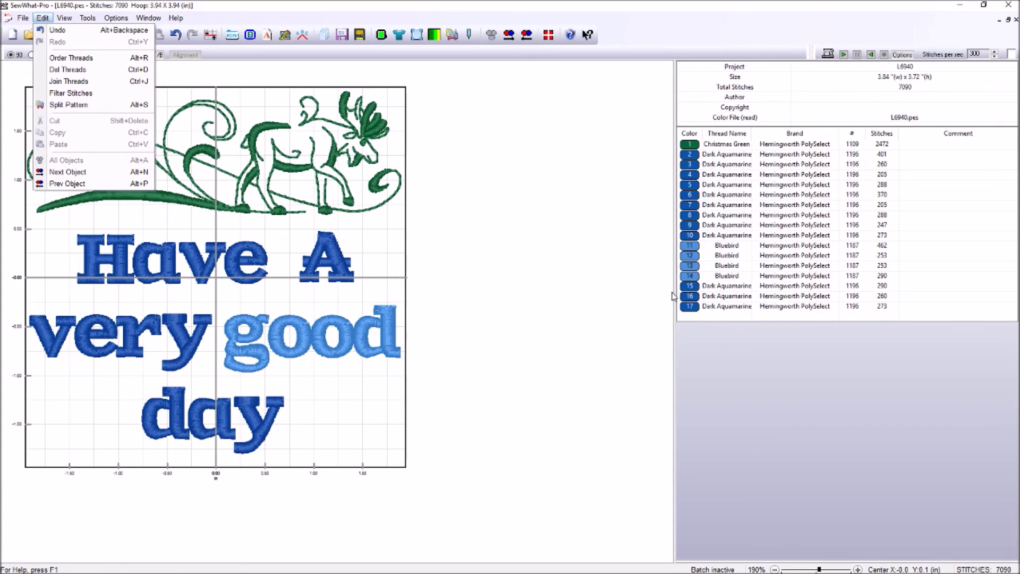
pyautogui.click(533, 237)
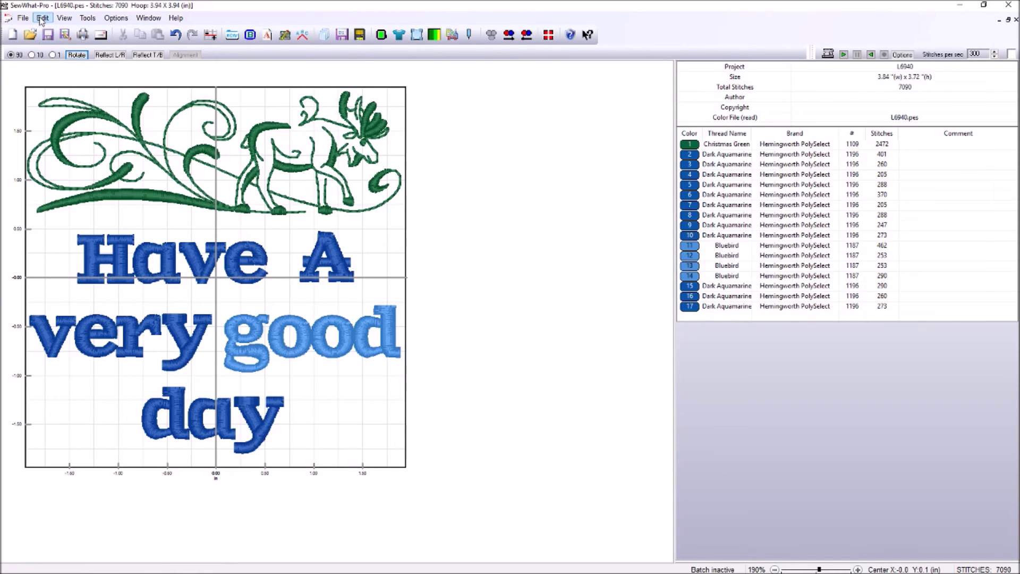
pyautogui.click(42, 19)
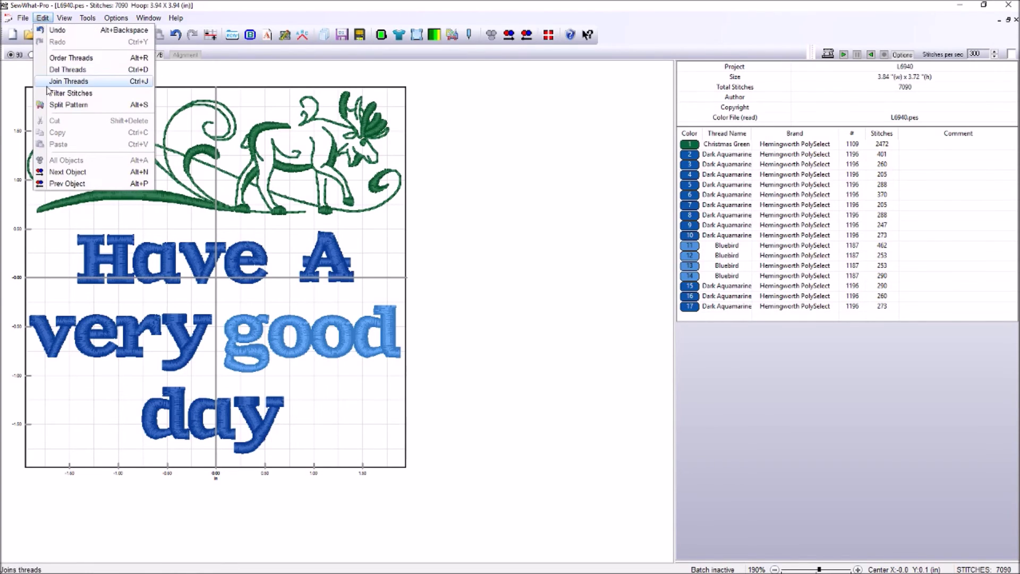
pyautogui.click(69, 77)
pyautogui.click(437, 289)
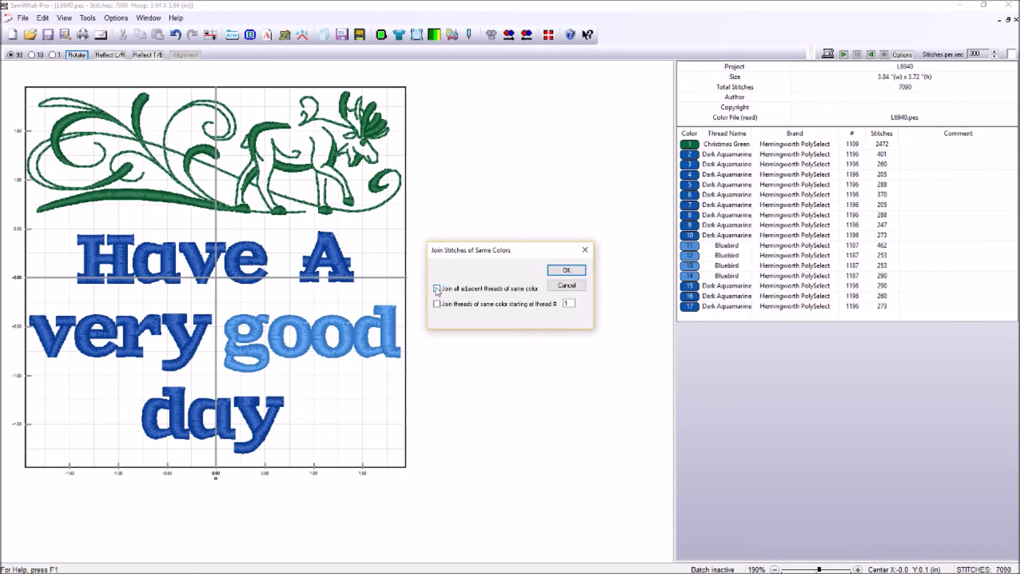
pyautogui.click(565, 270)
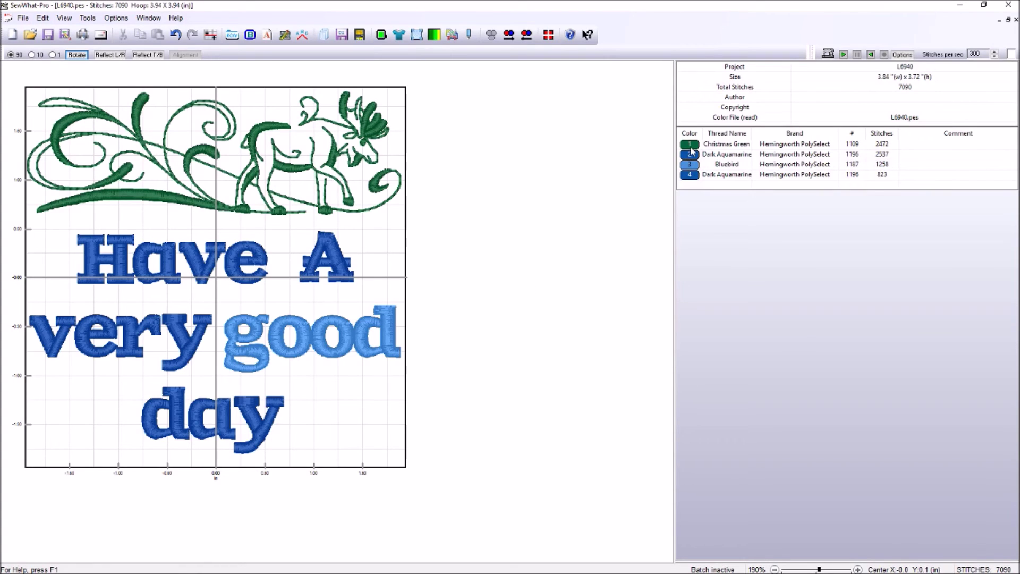
pyautogui.click(691, 175)
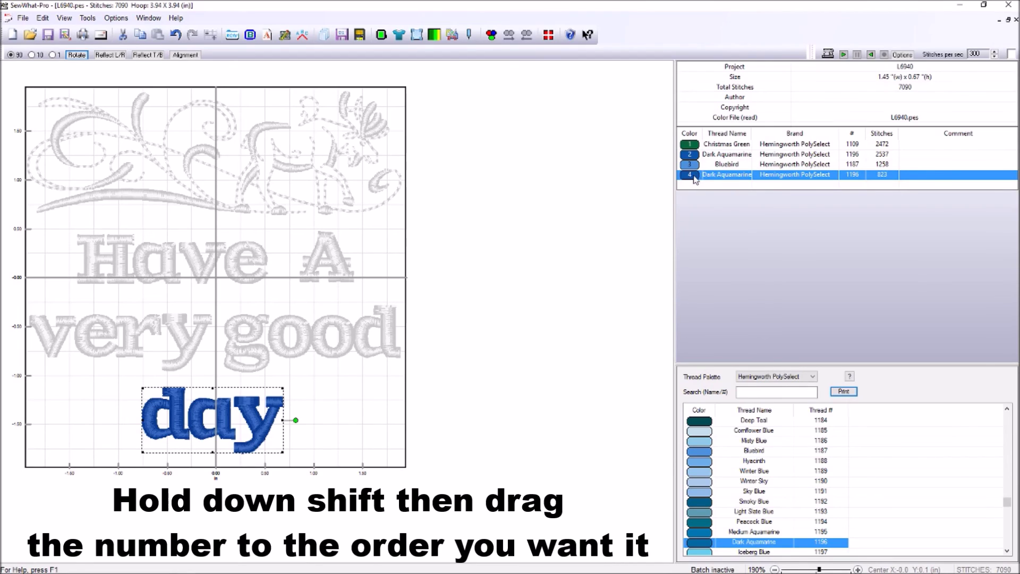
# Move the Dark Aquamarine 'day' thread to third, ahead of Bluebird 'good', and verify each row.
pyautogui.moveTo(693, 179); pyautogui.dragTo(694, 168)
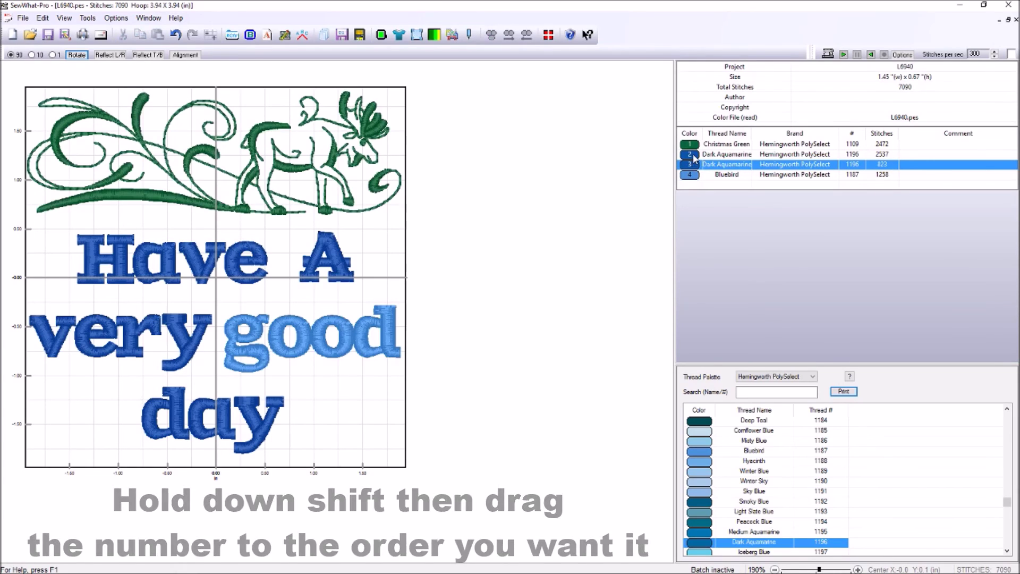
pyautogui.click(693, 154)
pyautogui.click(694, 165)
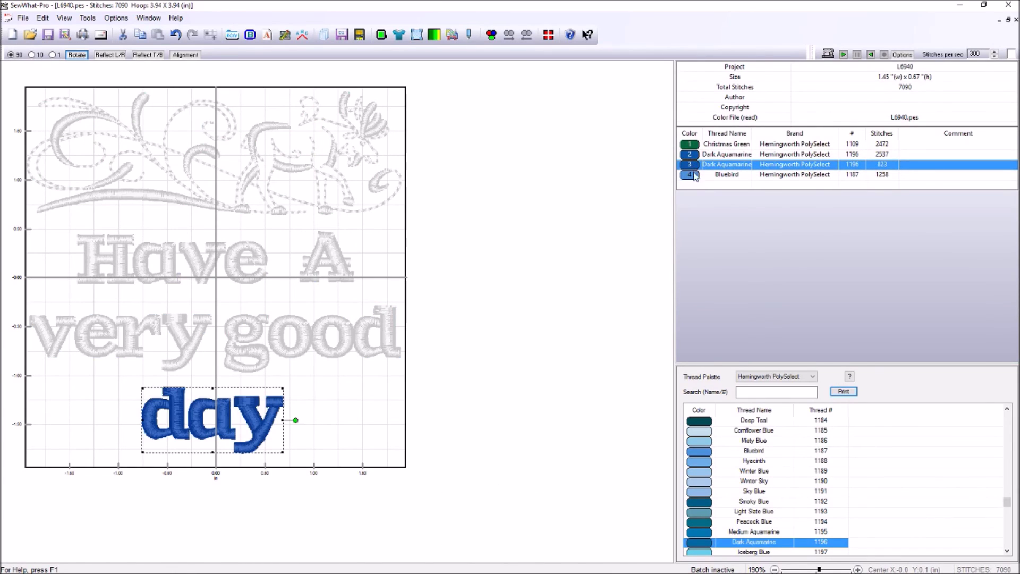
pyautogui.click(694, 179)
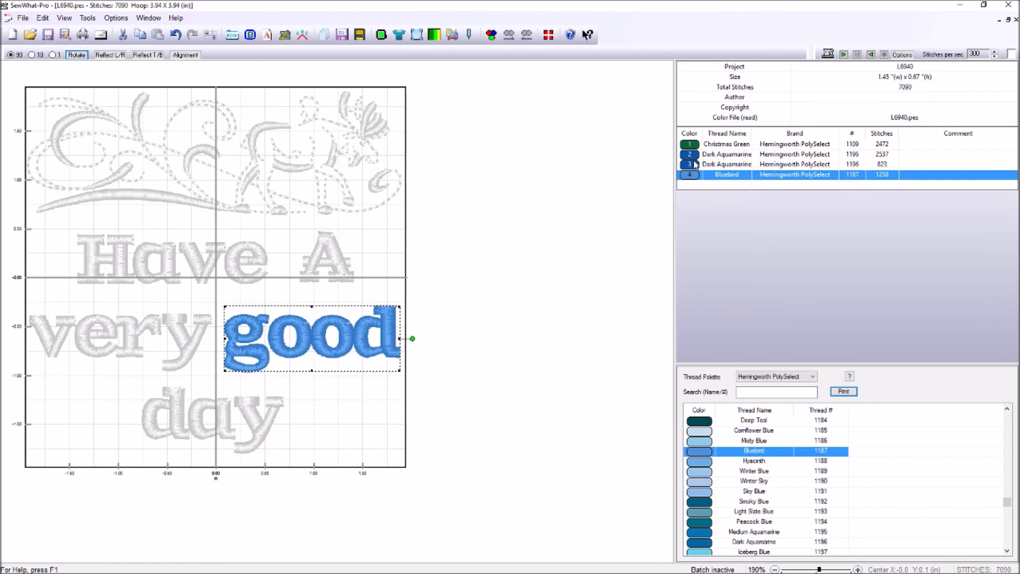
pyautogui.click(694, 165)
pyautogui.click(693, 155)
pyautogui.click(695, 164)
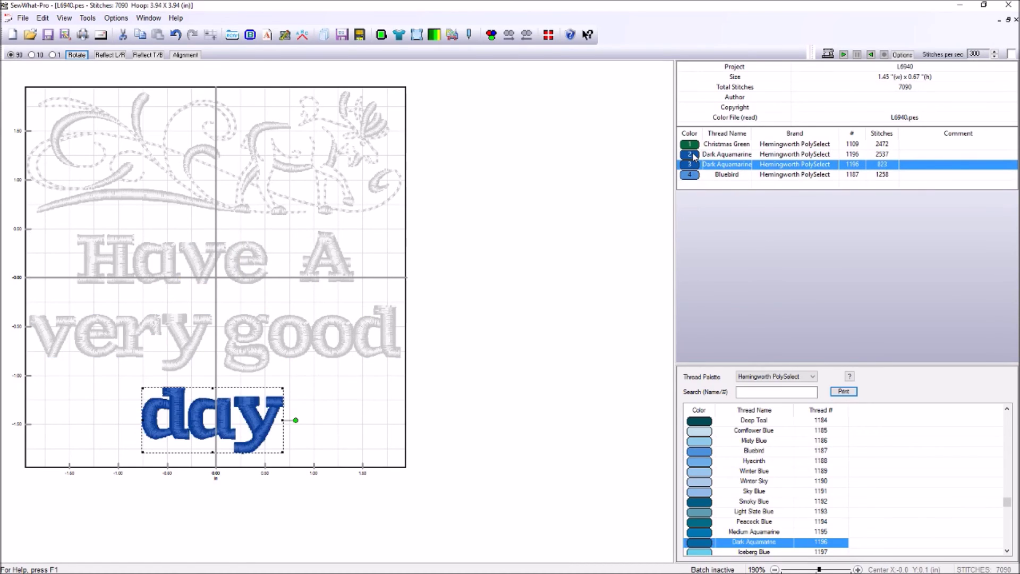
pyautogui.click(694, 155)
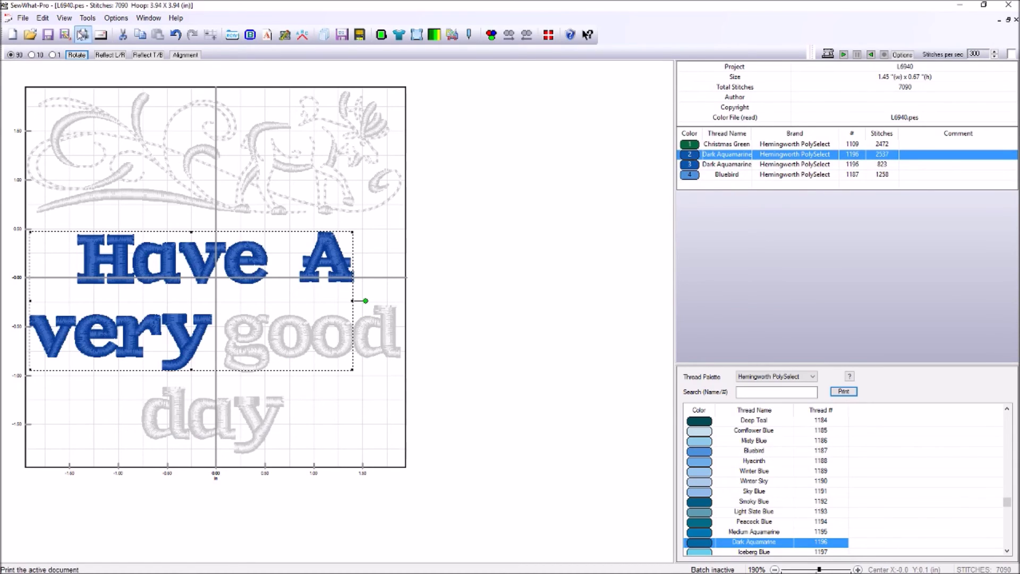
# Join the two adjacent Dark Aquamarine threads into a single 3360-stitch stop.
pyautogui.click(42, 18)
pyautogui.click(53, 81)
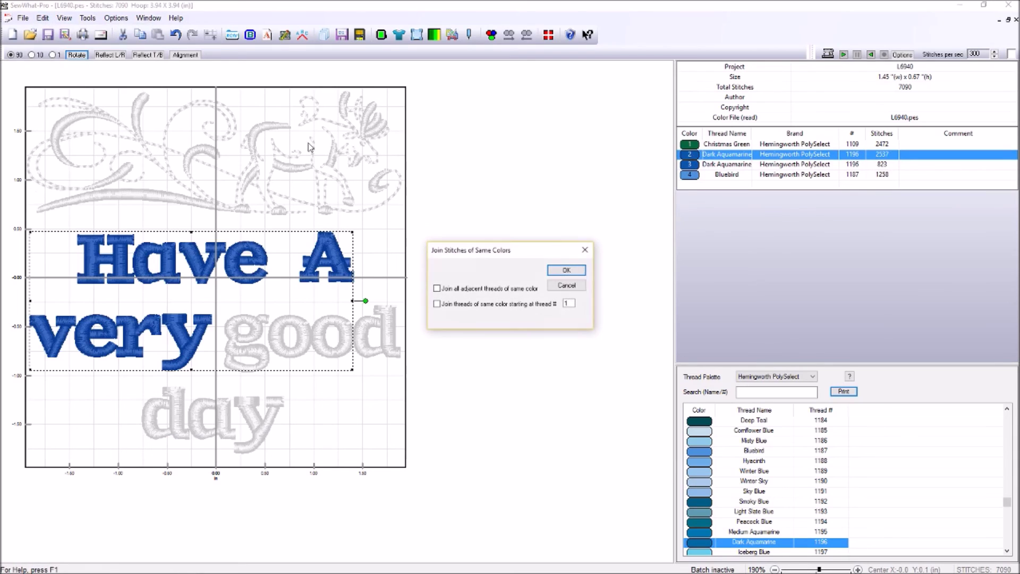
pyautogui.click(437, 288)
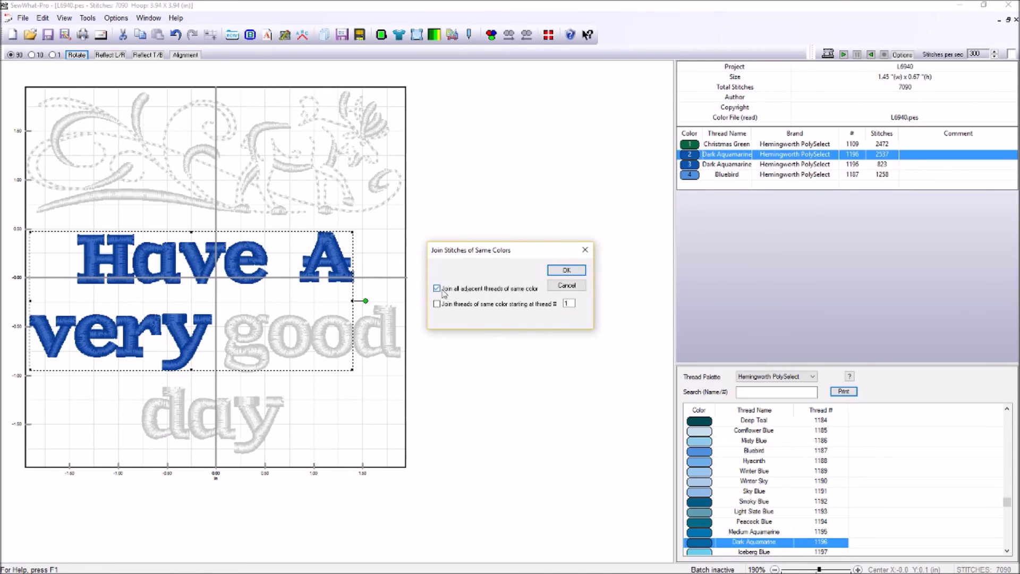
pyautogui.click(553, 272)
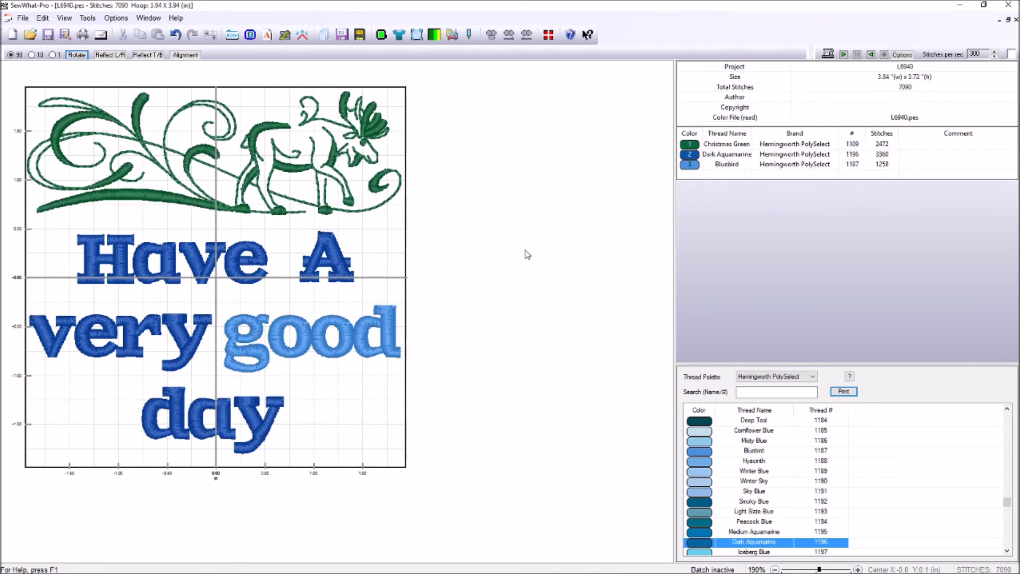
# Check the green, dark blue and Bluebird threads, then deselect to show the full design.
pyautogui.click(691, 144)
pyautogui.click(691, 155)
pyautogui.click(693, 165)
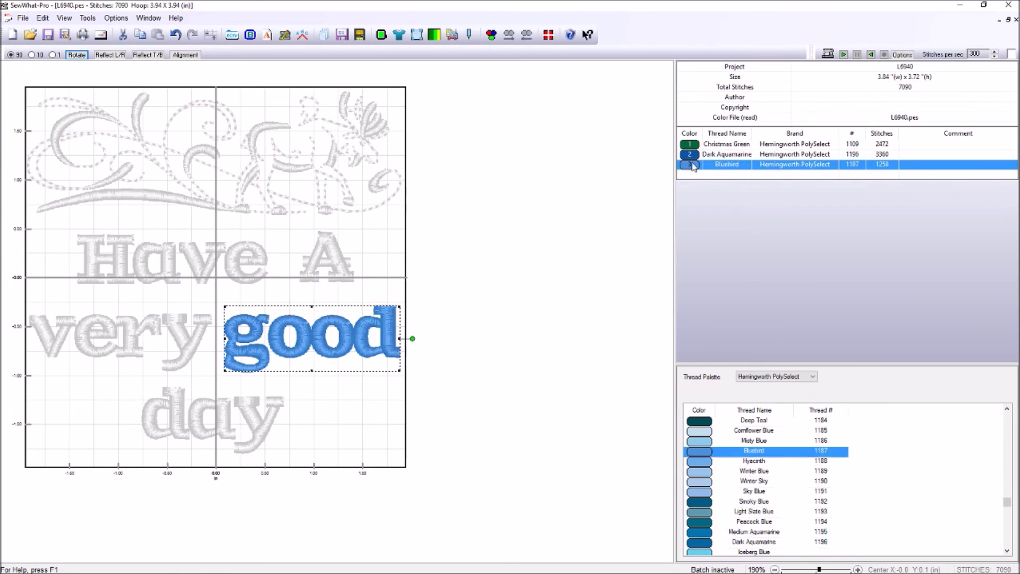
pyautogui.click(563, 183)
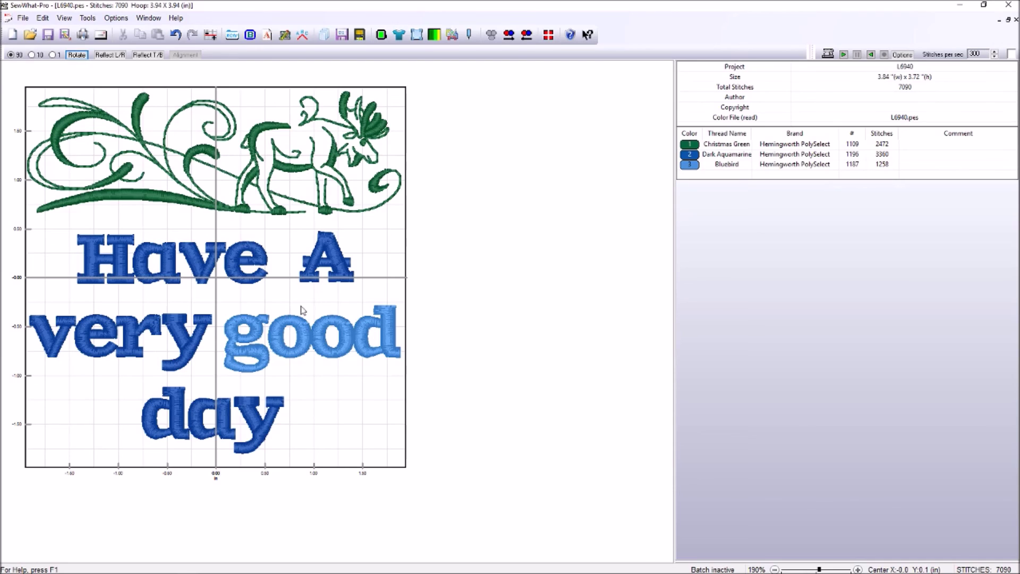
# Select the entire design and move it down until Center Y reads 0.0.
pyautogui.moveTo(462, 433); pyautogui.dragTo(58, 227)
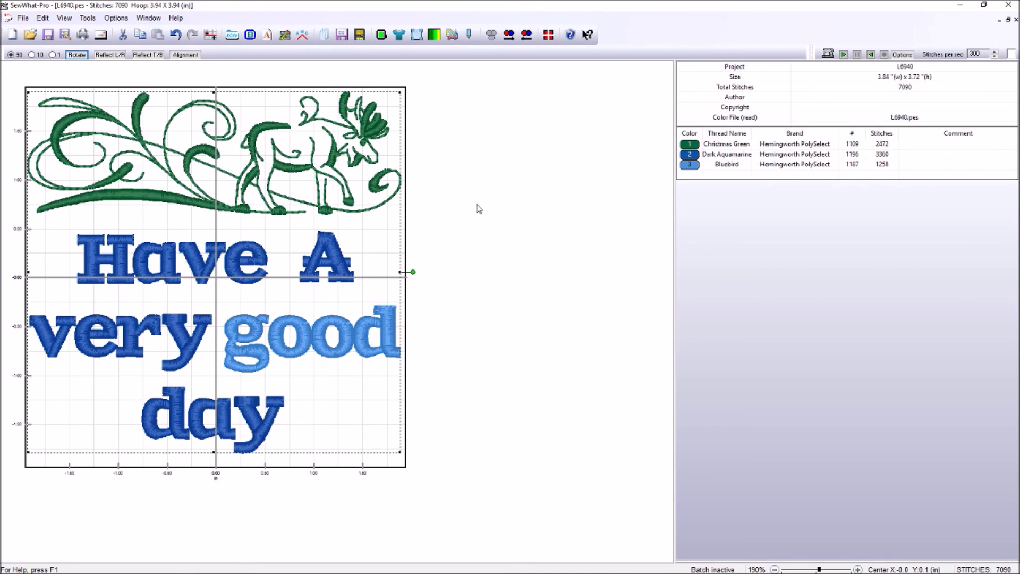
pyautogui.moveTo(330, 211); pyautogui.dragTo(330, 214)
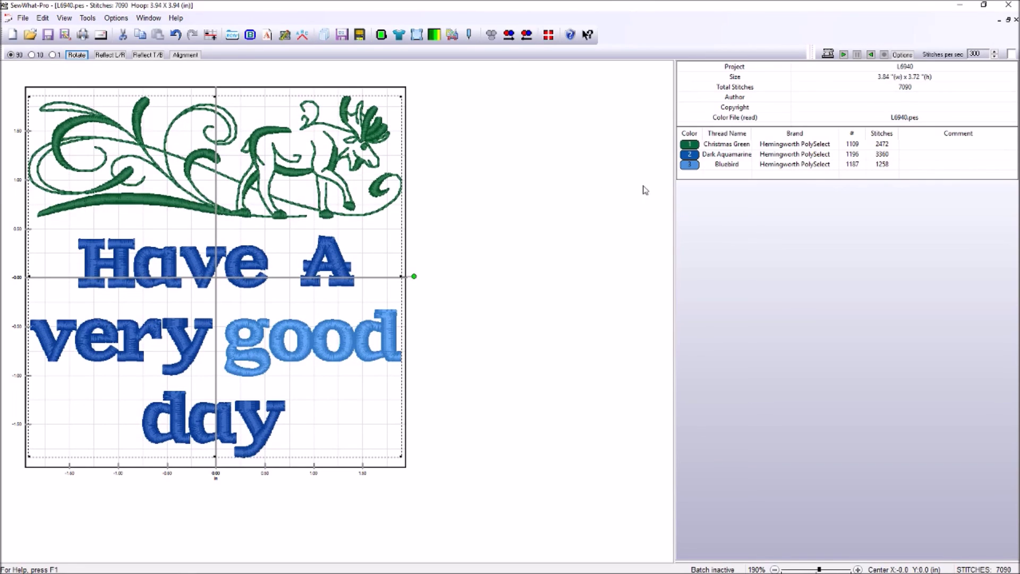